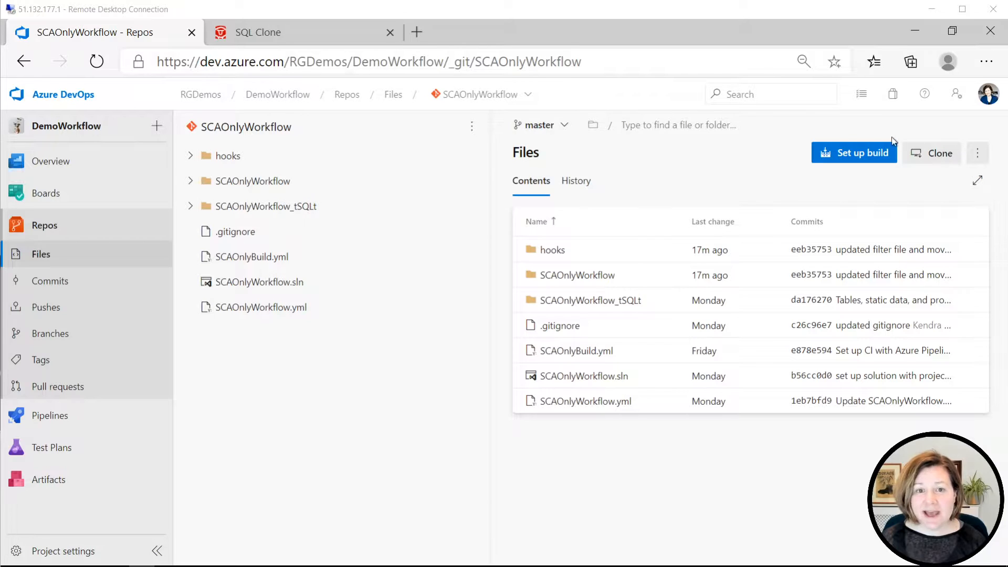
Copy the SCAOnlyWorkflow HTTPS clone URL and switch to Windows PowerShell
left_click(927, 154)
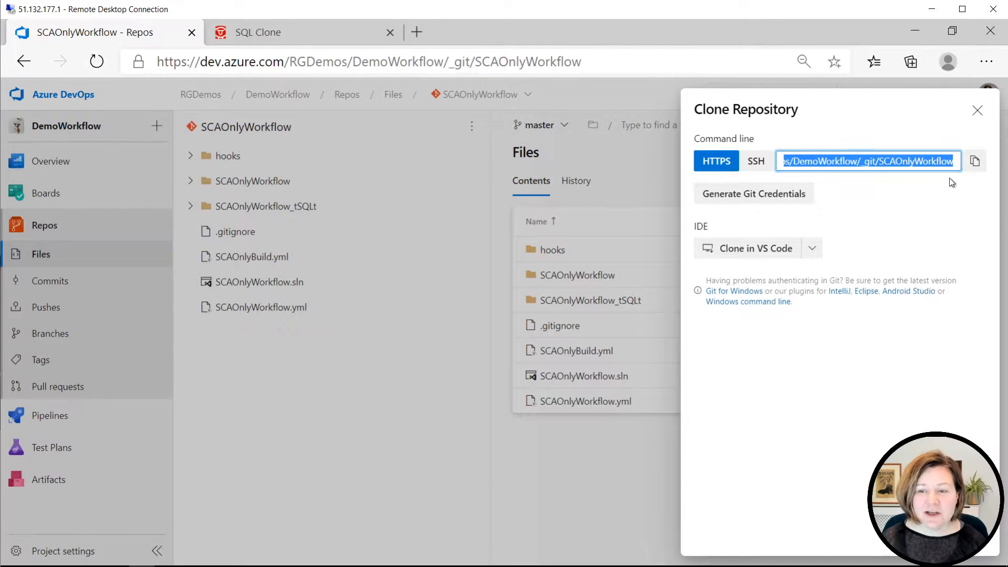
left_click(975, 162)
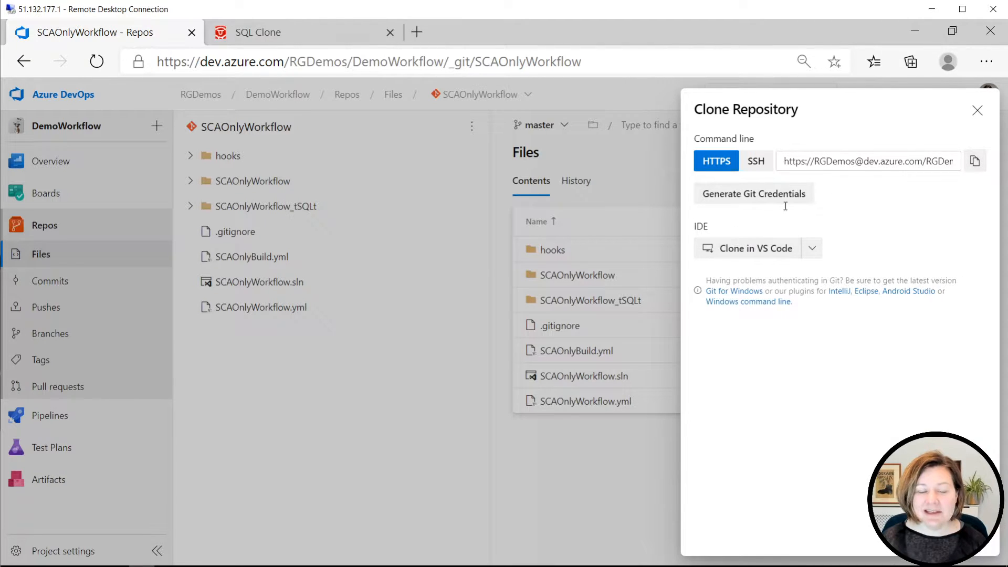
key("alt+Tab")
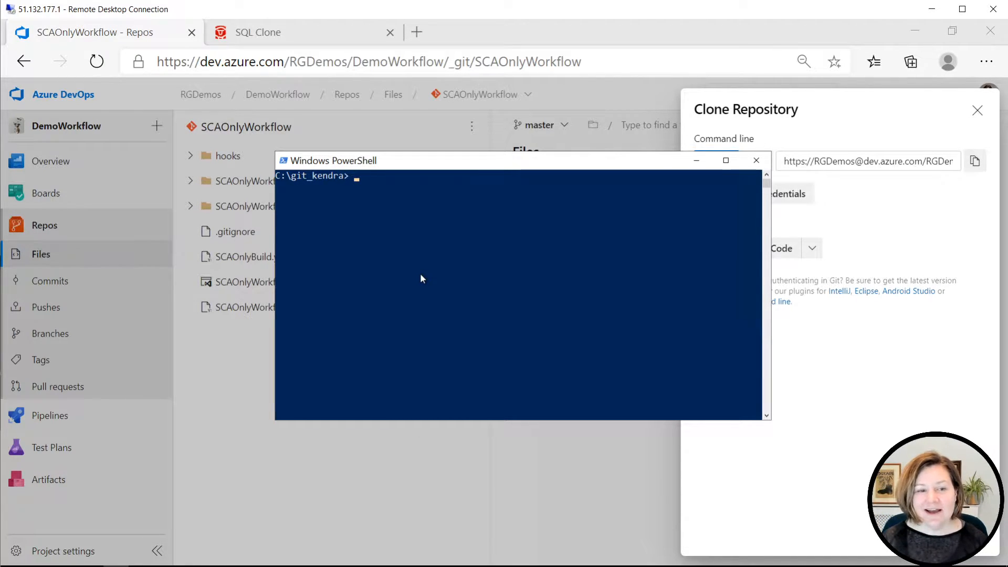
type("git clone")
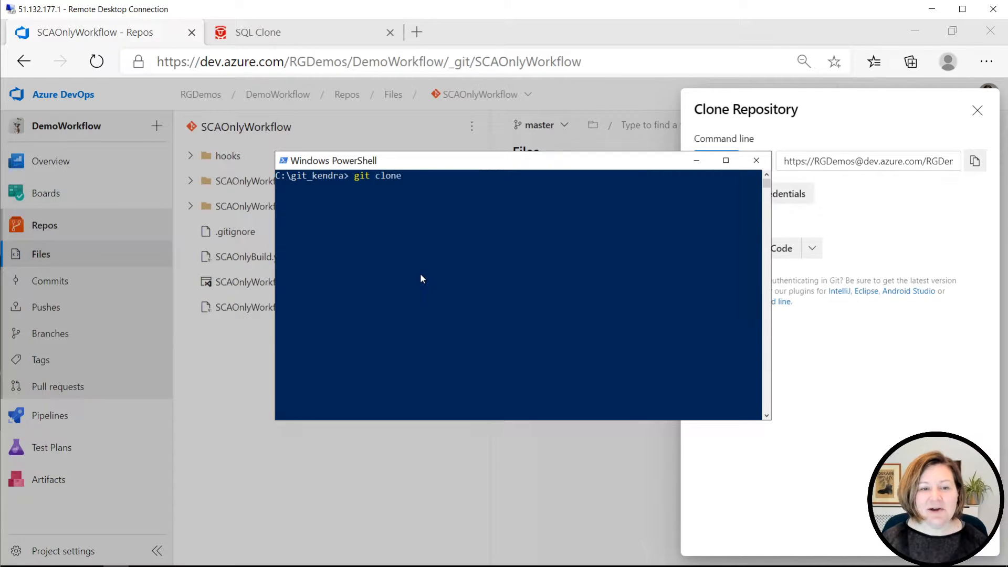
Run git clone with the pasted URL, cd into SCAOnlyWorkflow and list its contents
key("ctrl+v")
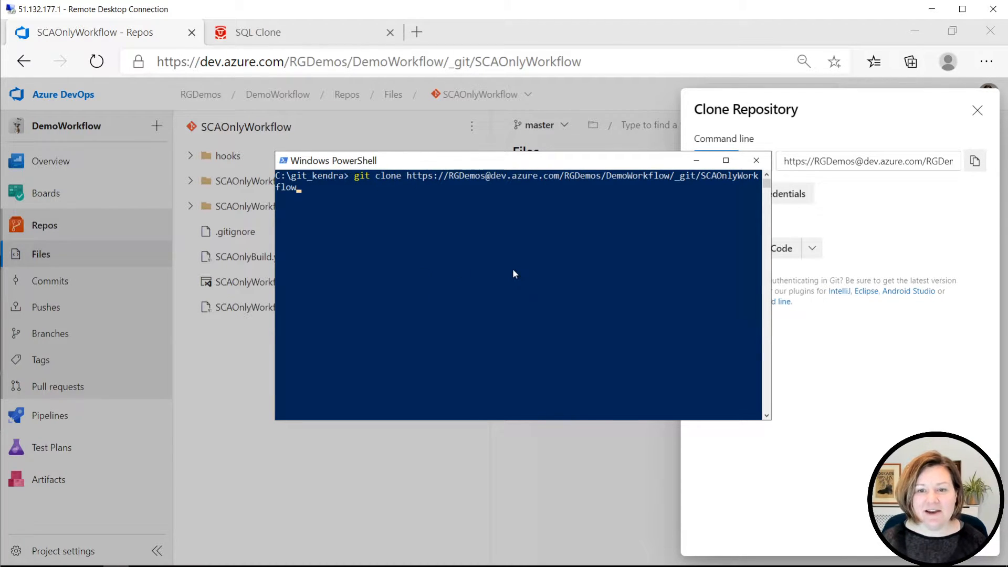
key("Return")
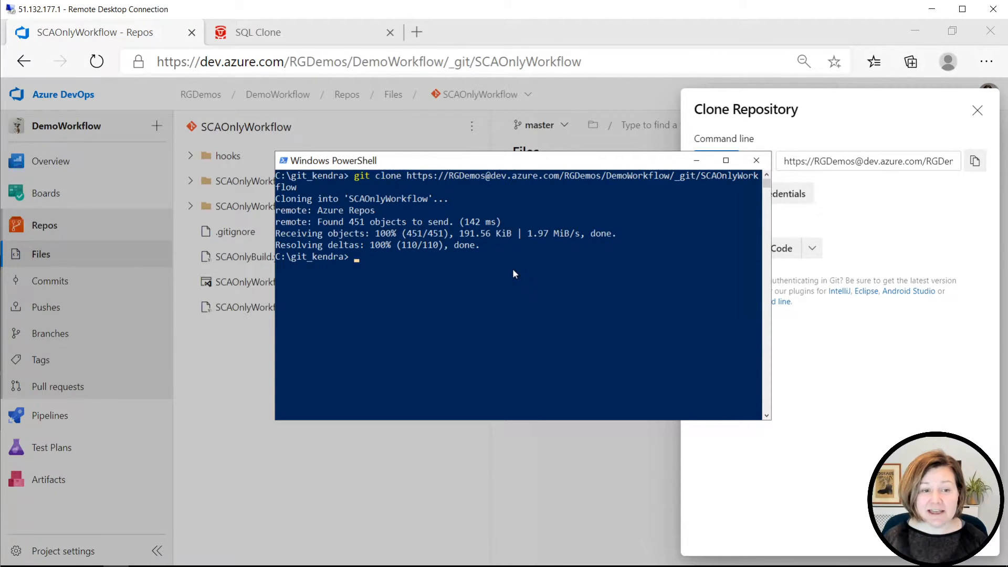
type("cd s")
key("Tab")
key("Return")
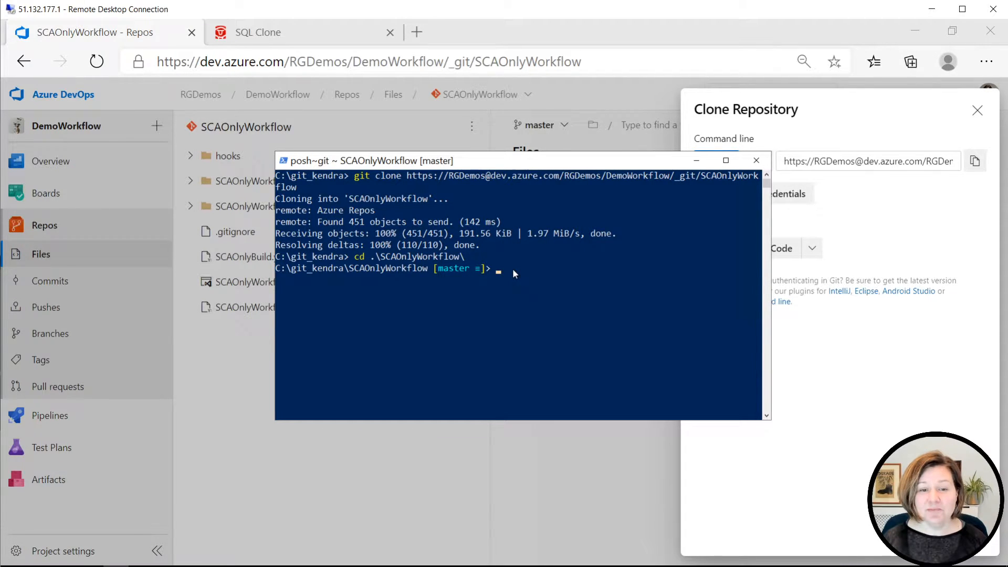
type("r")
key("Return")
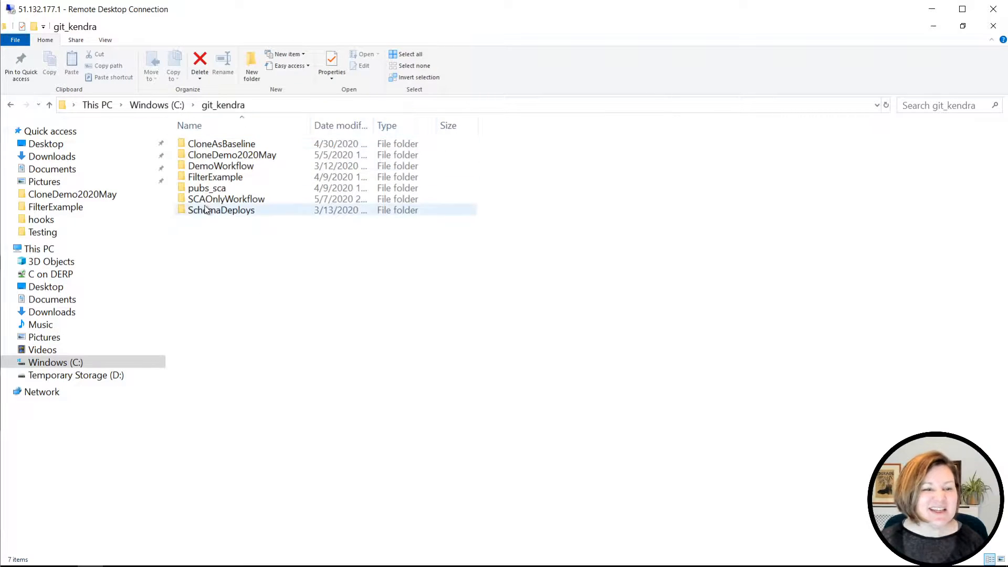
Browse into the cloned SCAOnlyWorkflow folder and its nested SCAOnlyWorkflow project folder
left_click(214, 199)
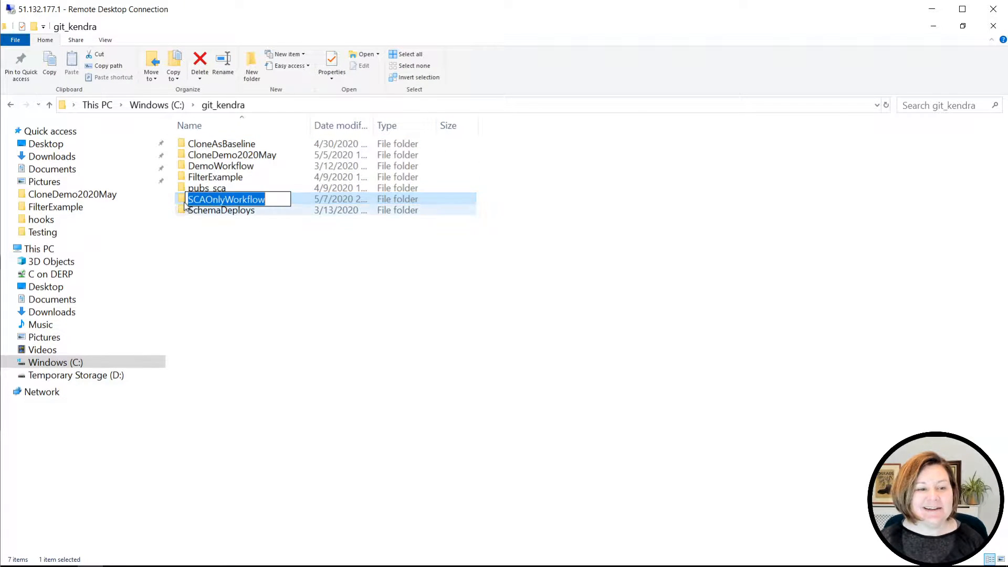
double_click(182, 202)
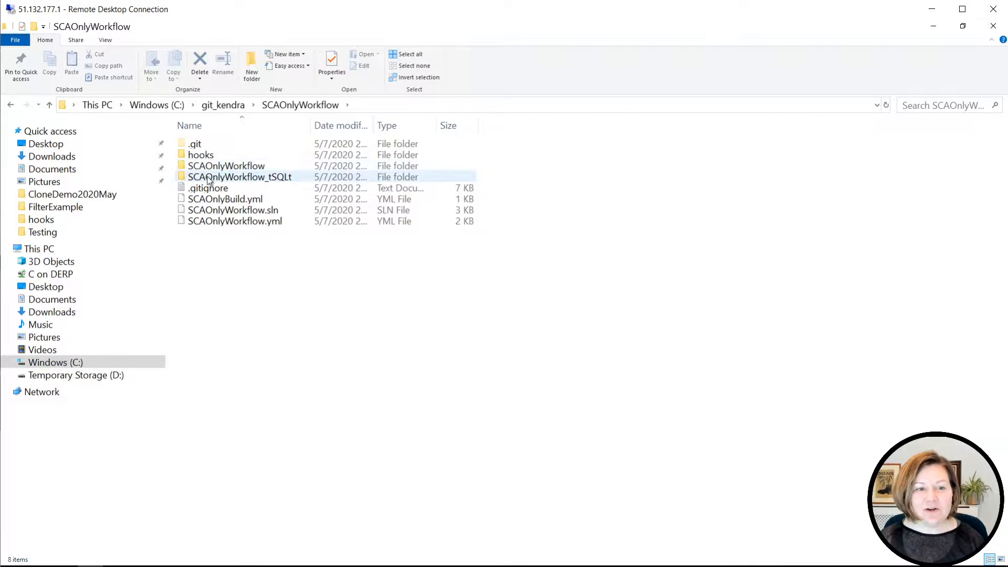
double_click(210, 167)
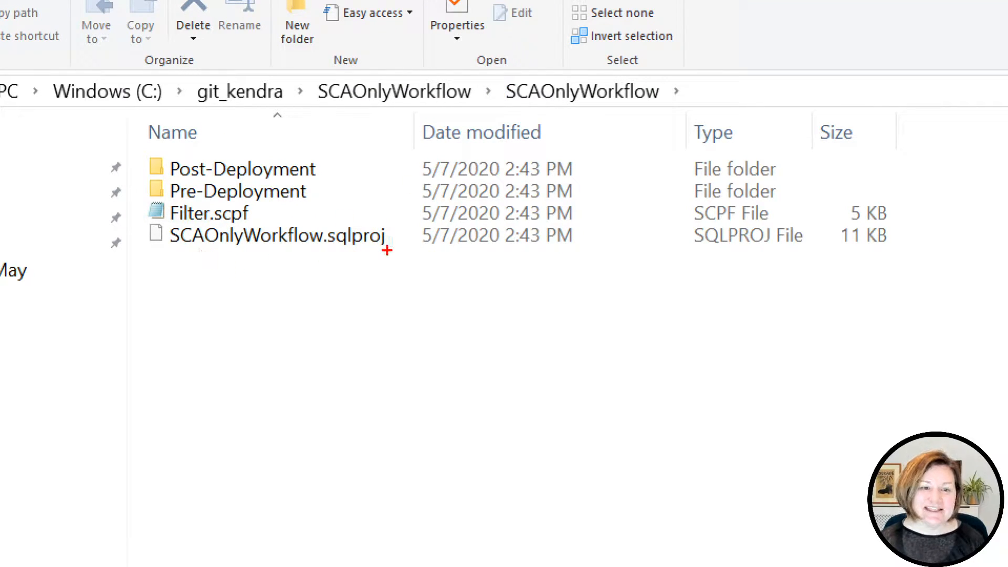
left_click_drag(387, 251, 171, 247)
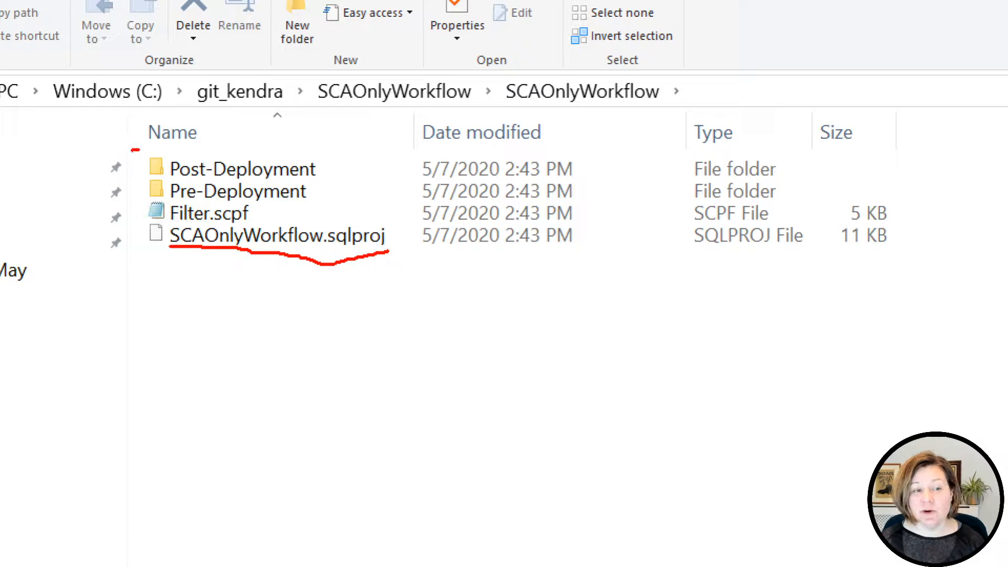
left_click_drag(133, 152, 131, 246)
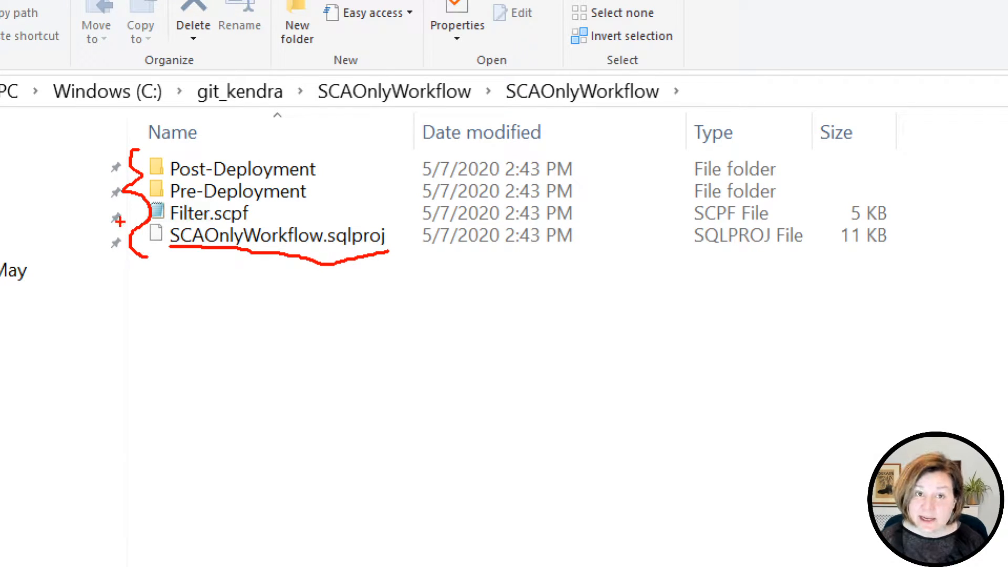
key("Escape")
Go back up and inspect the SCAOnlyWorkflow_tSQLt project folder's contents
left_click(300, 105)
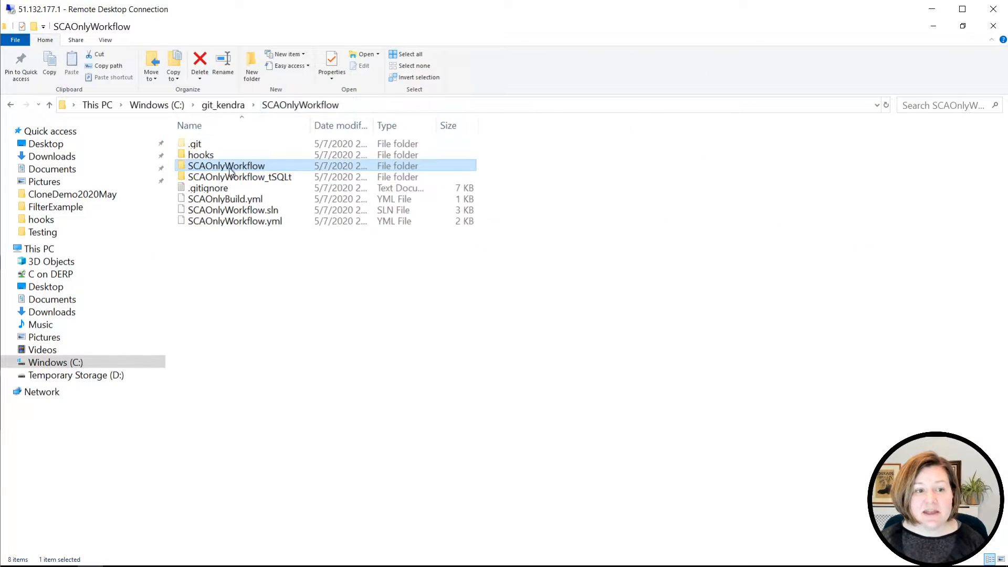
double_click(229, 175)
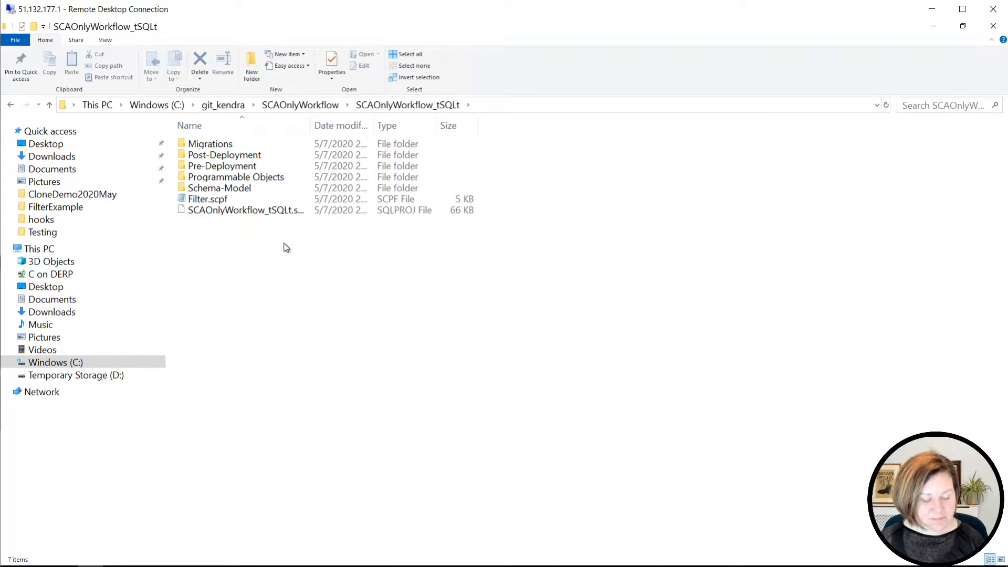
key("ctrl+1")
left_click_drag(358, 233, 416, 241)
left_click_drag(557, 233, 626, 237)
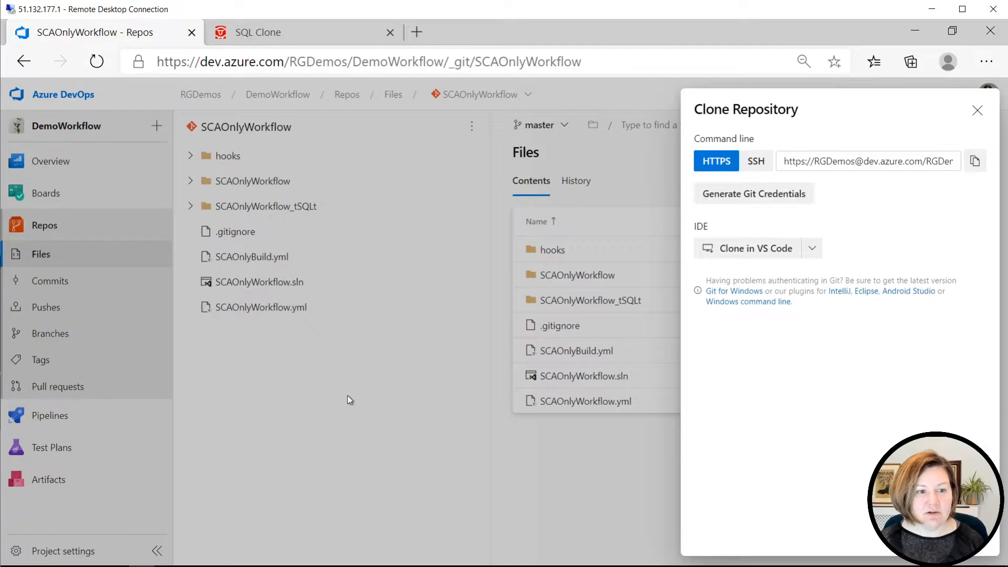
Close the clone panel, expand SCAOnlyWorkflow_tSQLt and SCAOnlyWorkflow in the file tree, then go to SSMS
left_click(350, 400)
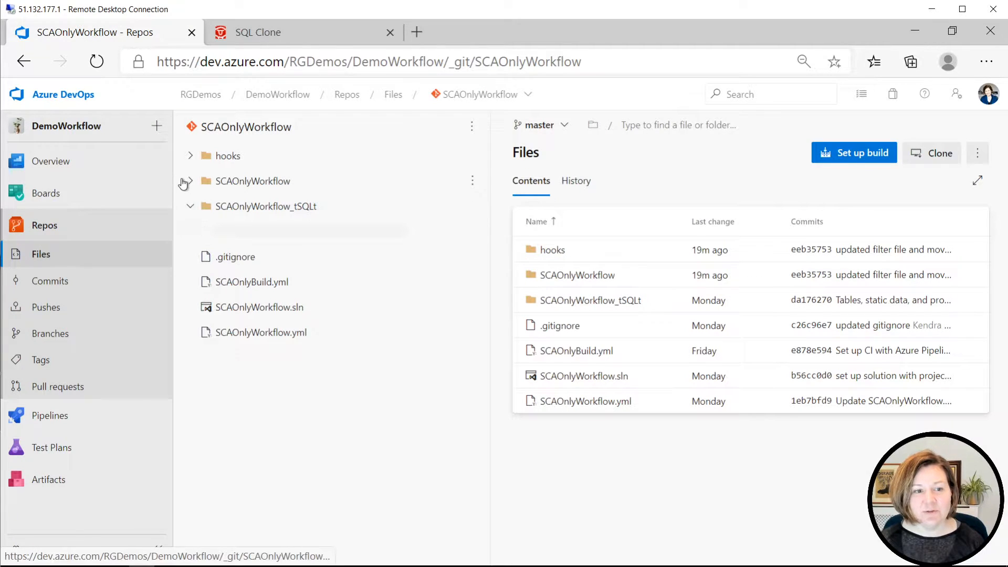
left_click(190, 206)
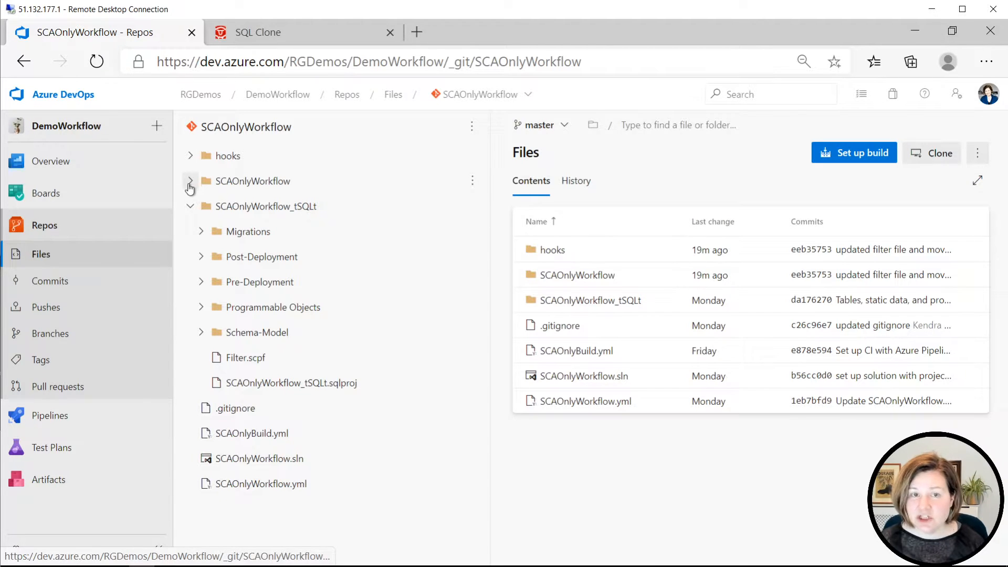
left_click(190, 181)
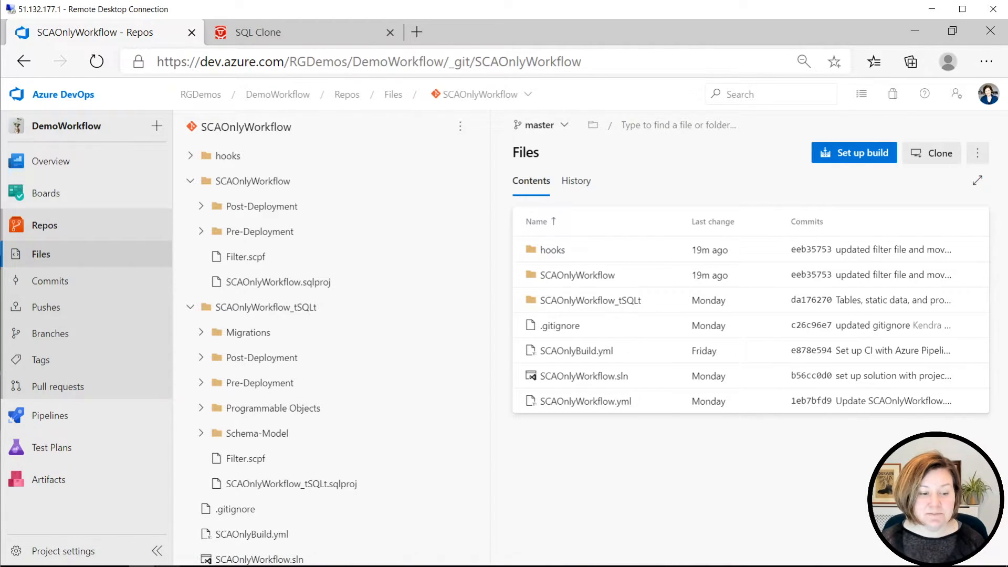
left_click(167, 528)
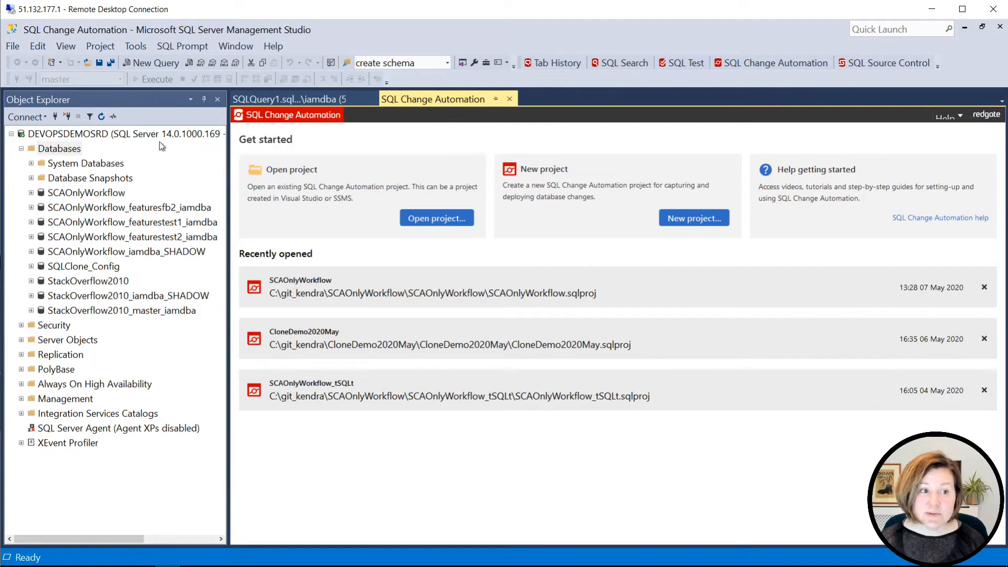
Refresh the Databases node and start opening an existing SQL Change Automation project
left_click(59, 148)
key("F5")
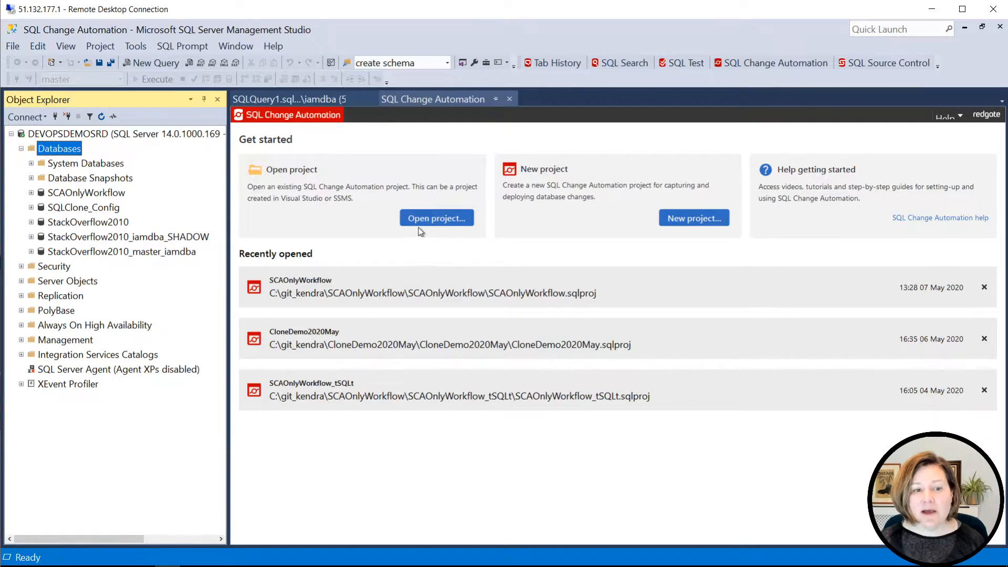
left_click(437, 218)
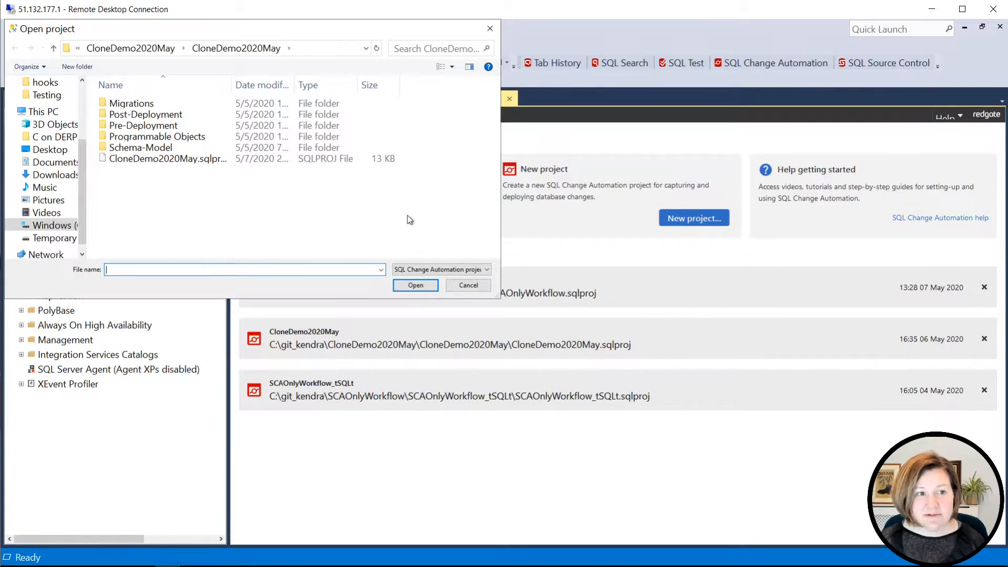
Load SCAOnlyWorkflow.sqlproj from C:\git_kendra\SCAOnlyWorkflow\SCAOnlyWorkflow
left_click(78, 48)
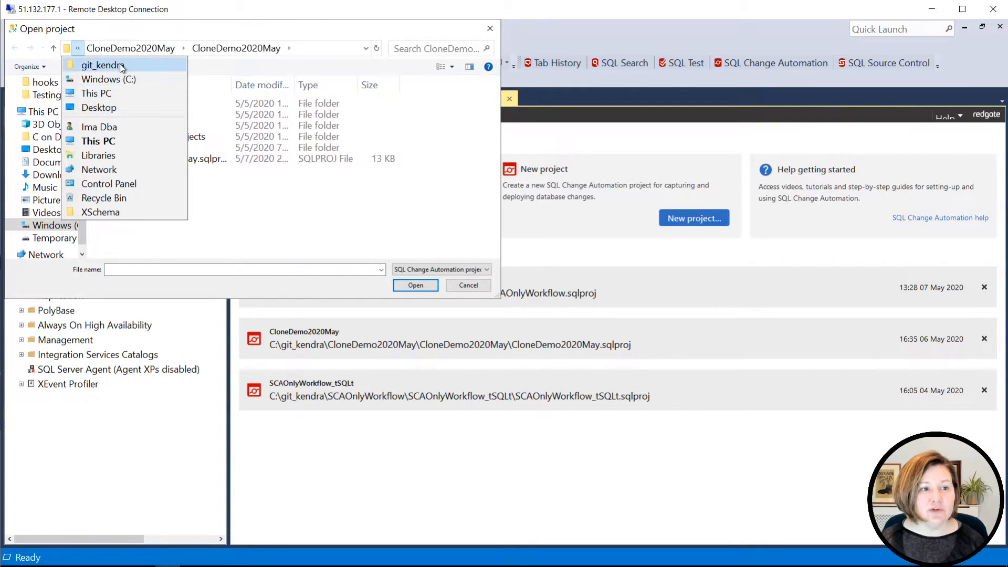
left_click(103, 65)
left_click(147, 159)
double_click(166, 161)
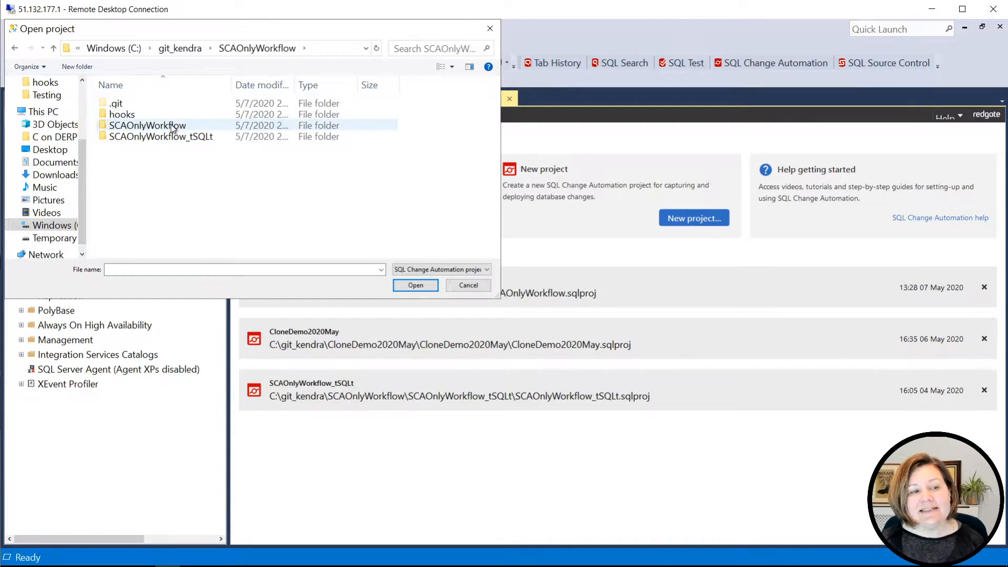
double_click(147, 126)
left_click(163, 125)
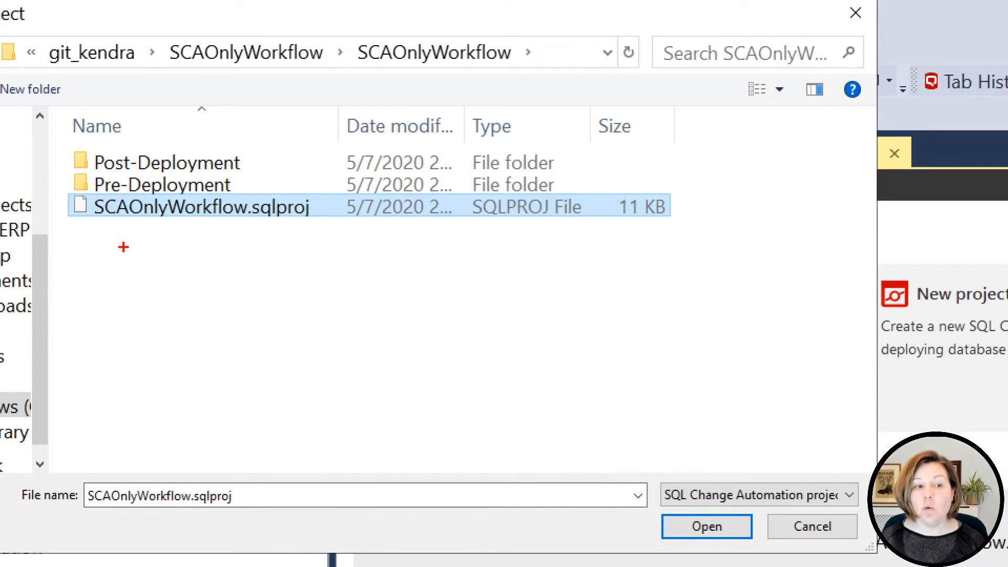
left_click_drag(97, 171, 243, 175)
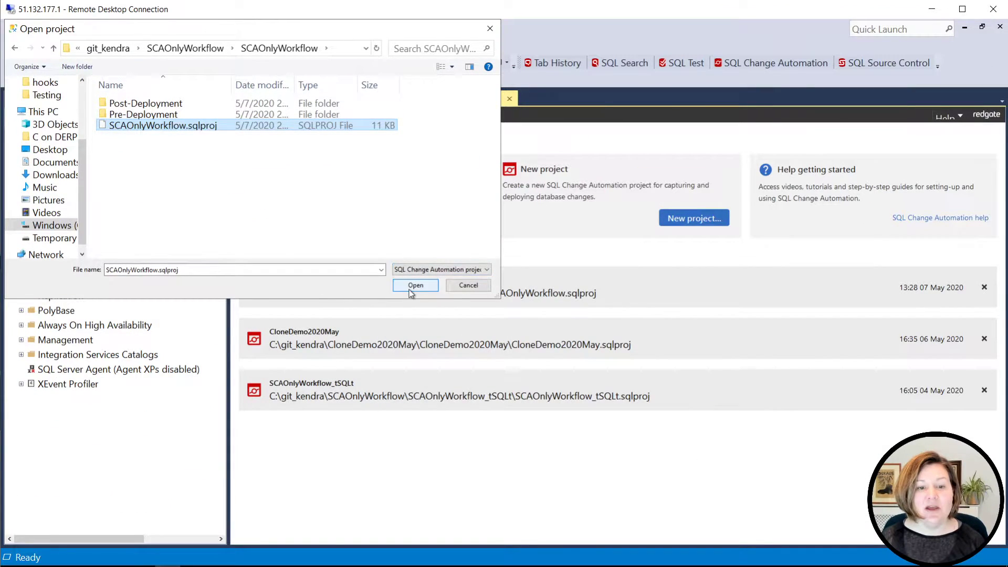
left_click(415, 286)
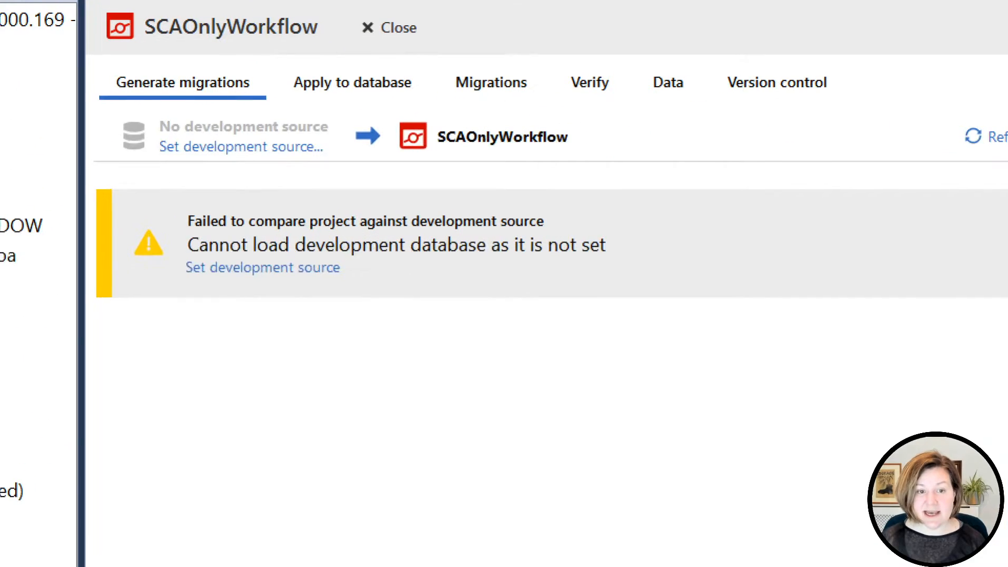
Begin setting the project's development source, then switch to the browser
left_click_drag(436, 262, 570, 270)
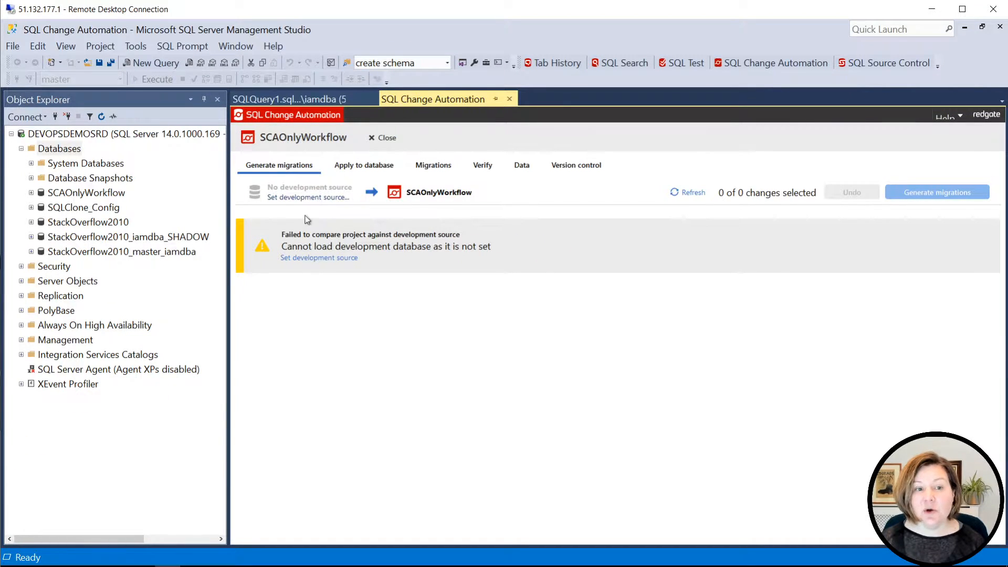
left_click(305, 198)
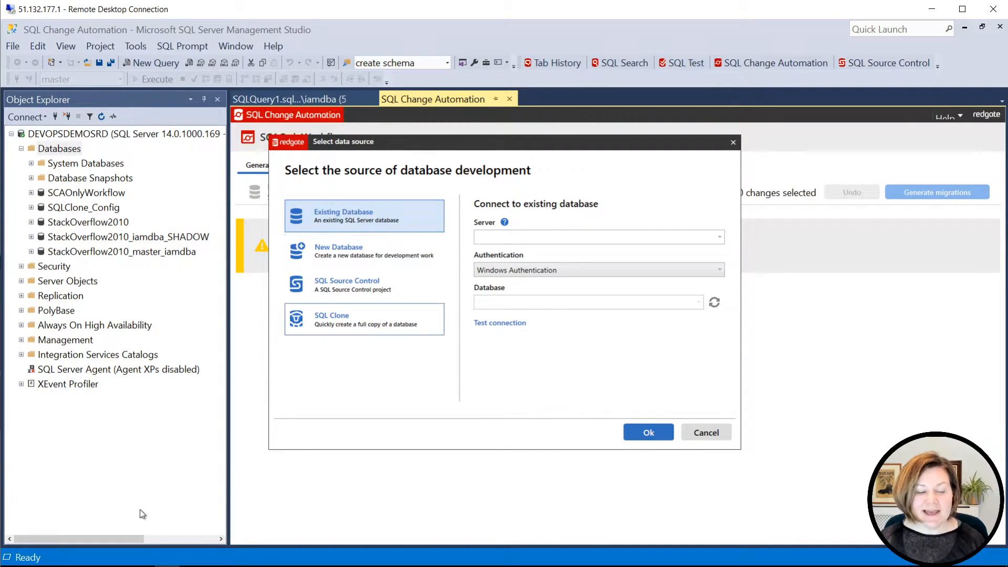
key("alt+Tab")
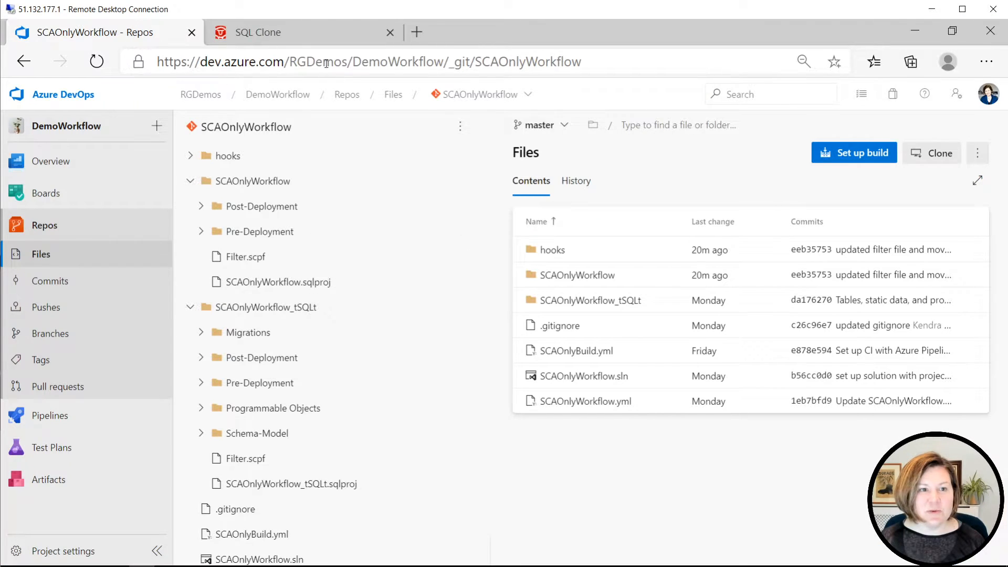
Delete the old SCAOnlyWorkflow clone in SQL Clone and return to the data-source dialog
left_click(258, 32)
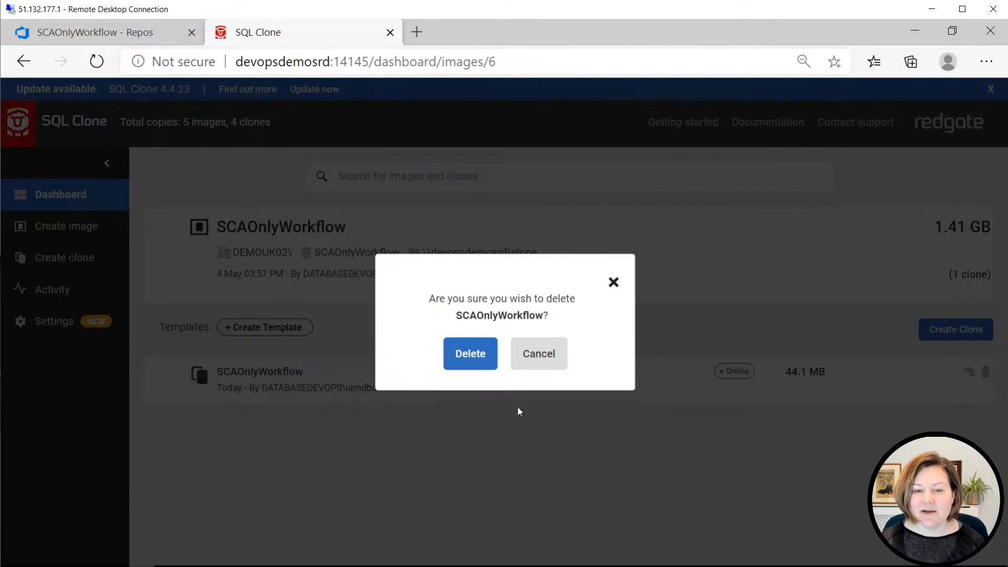
left_click(470, 353)
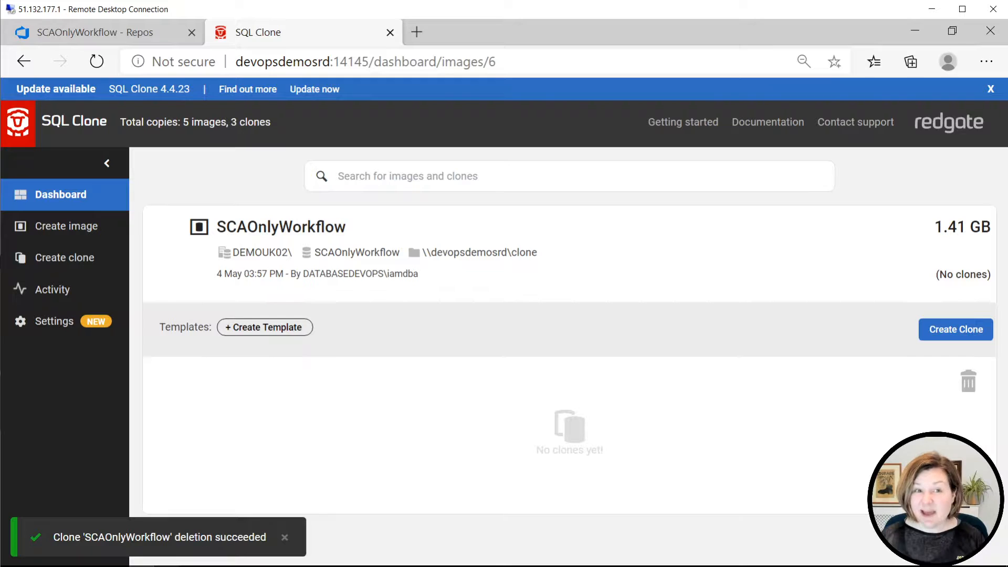
mouse_move(121, 551)
left_click(123, 532)
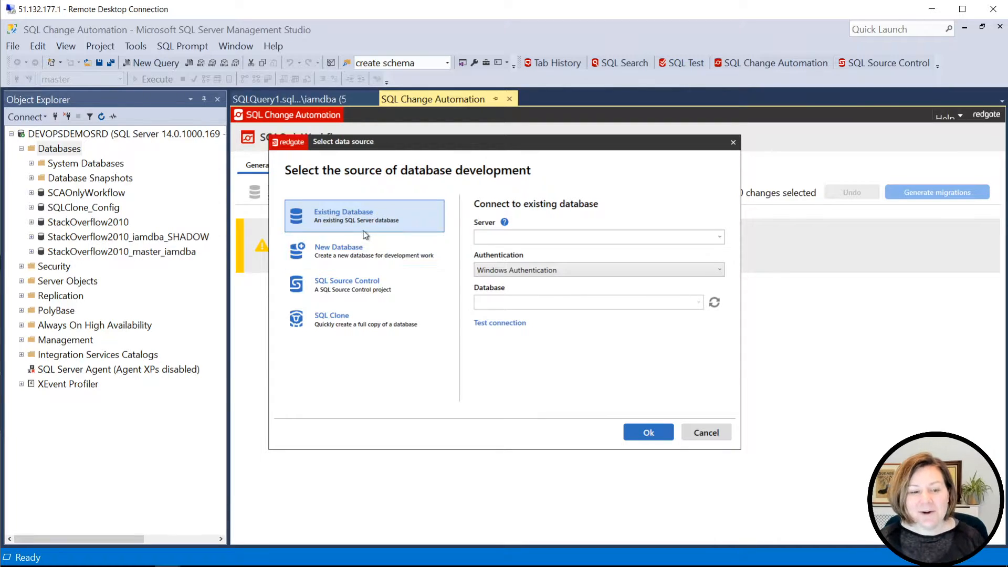
Provision the dev database via SQL Clone: image SCAOnlyWorkflow, server DEVOPSDEMOSRD\, database SCAOnlyWorkflow
left_click(362, 324)
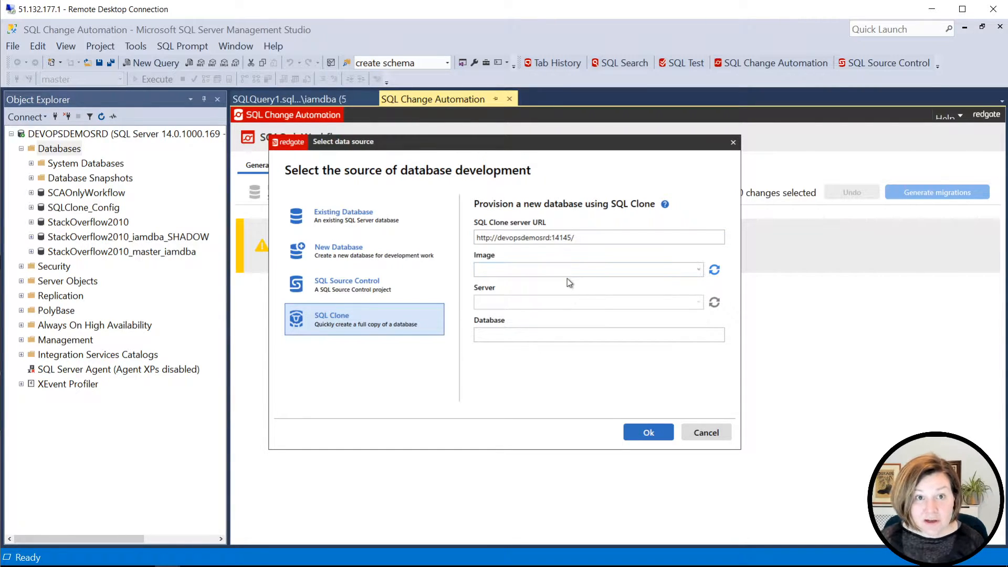
left_click(699, 272)
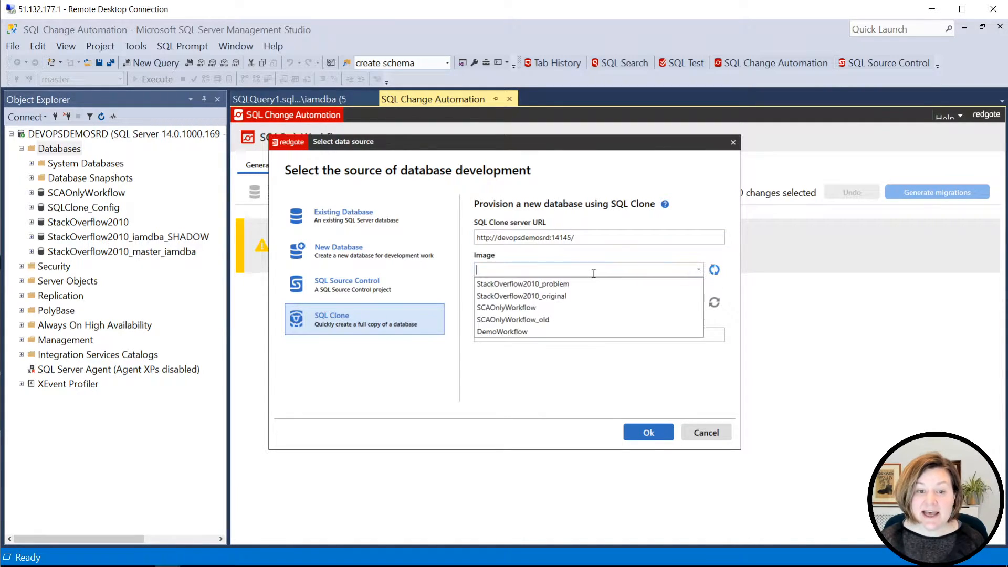
left_click(549, 309)
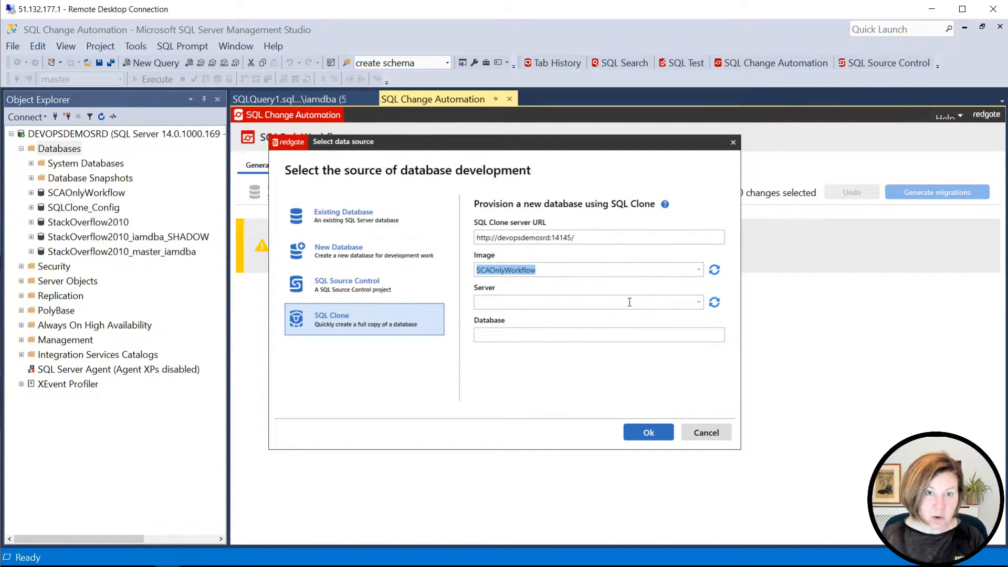
left_click(697, 305)
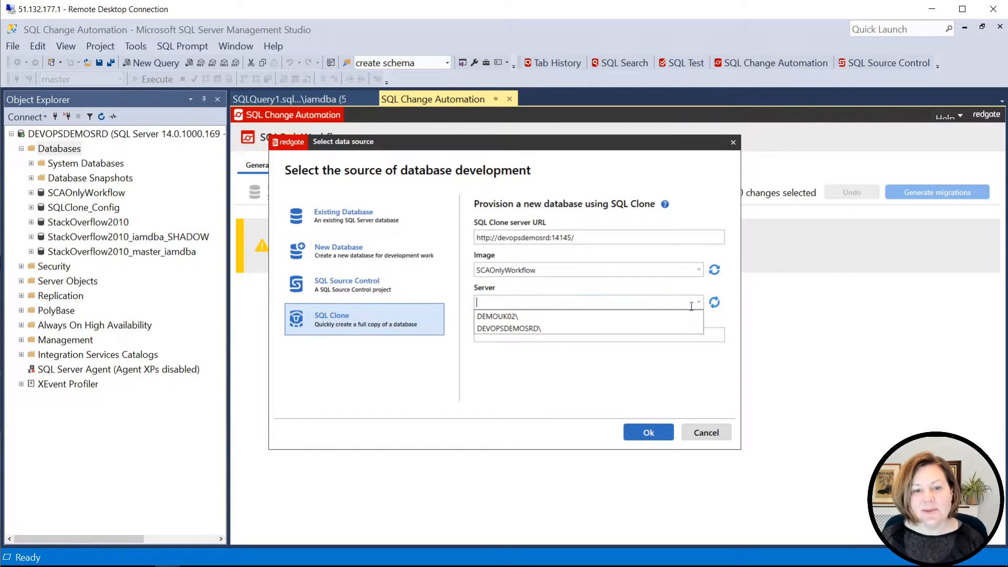
left_click(554, 329)
type("S")
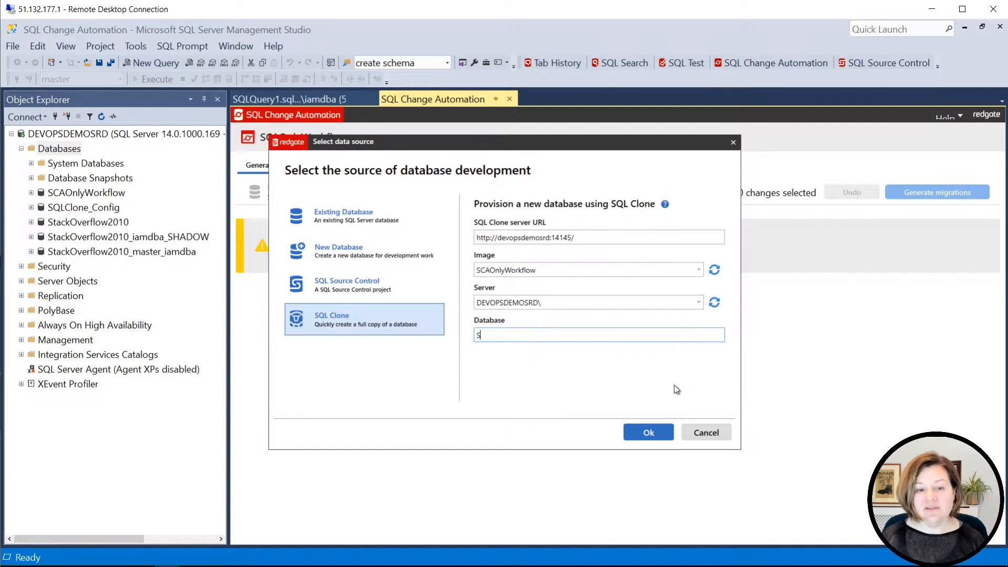
type("CAON")
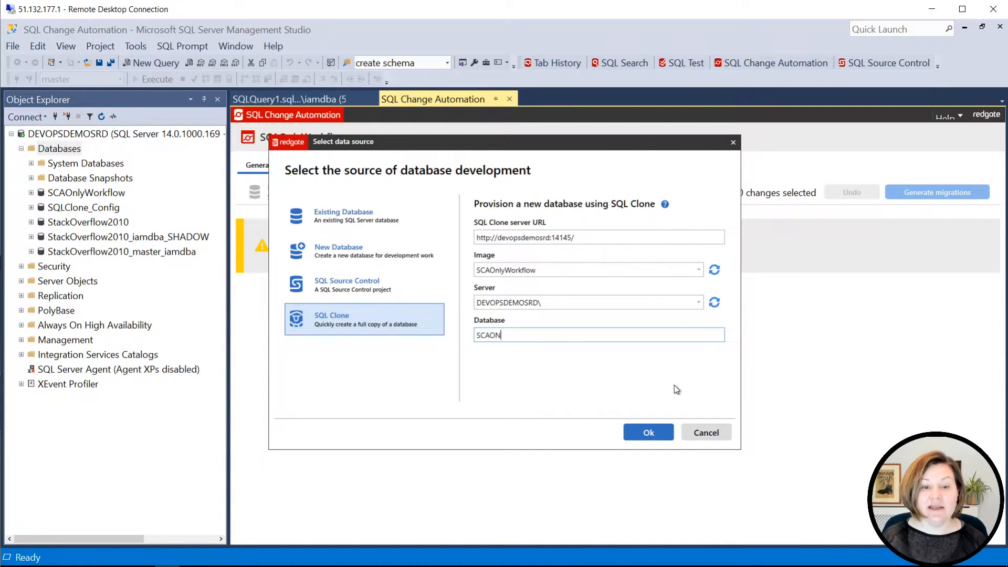
key("BackSpace")
type("nlyWorkflo")
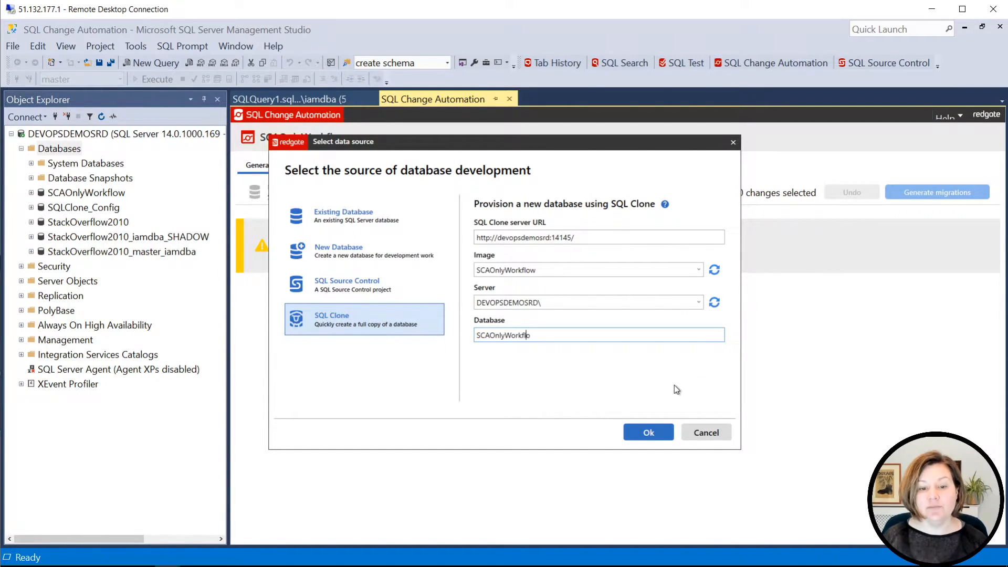
type("w")
left_click(649, 432)
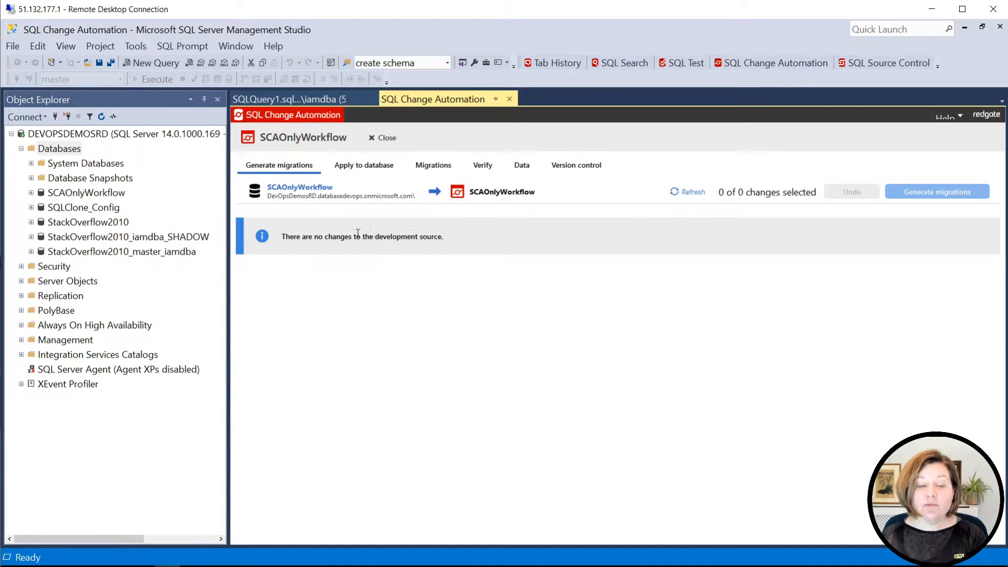
Check Apply to database for pending scripts, then return to Generate migrations
left_click(364, 166)
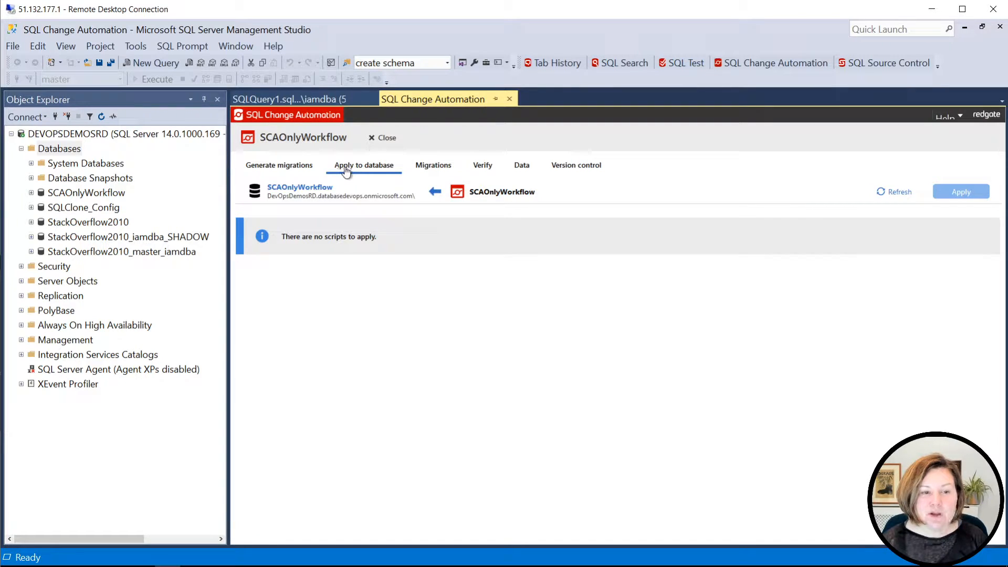
left_click(279, 165)
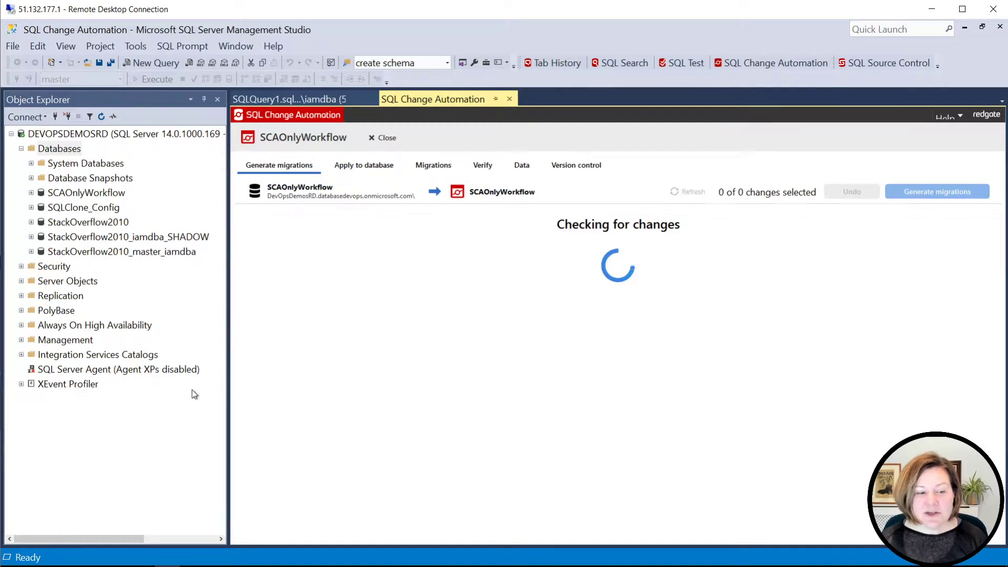
In PowerShell clear the screen, list the repo, cd into hooks and list clone-branch.ps1 and post-checkout
left_click(124, 562)
type("cls")
key("Return")
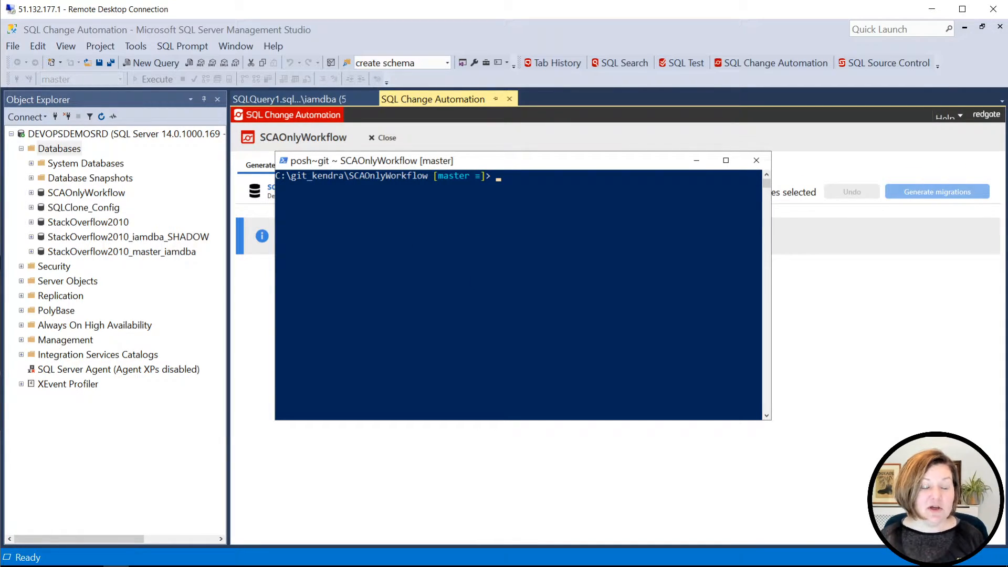
type("dir")
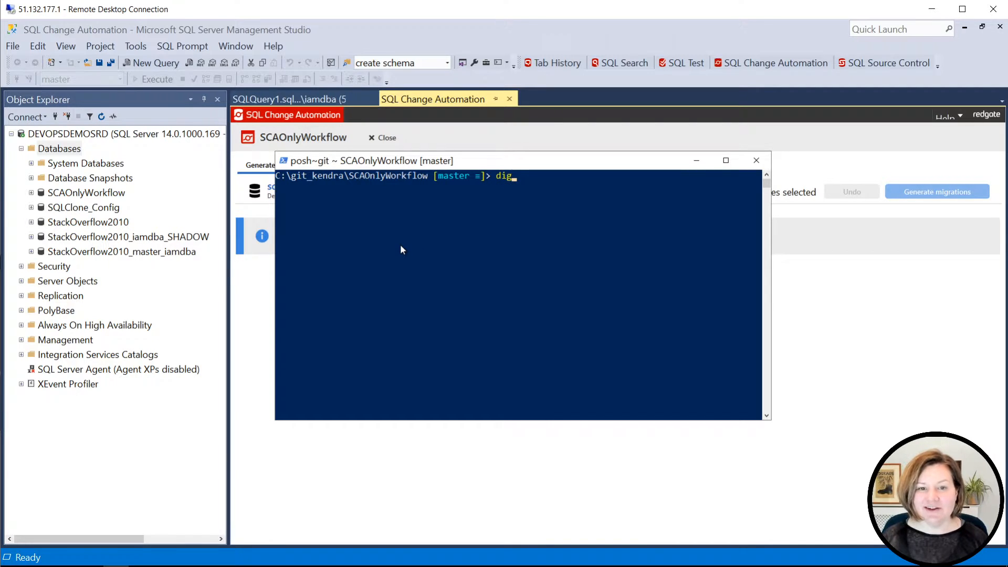
key("Return")
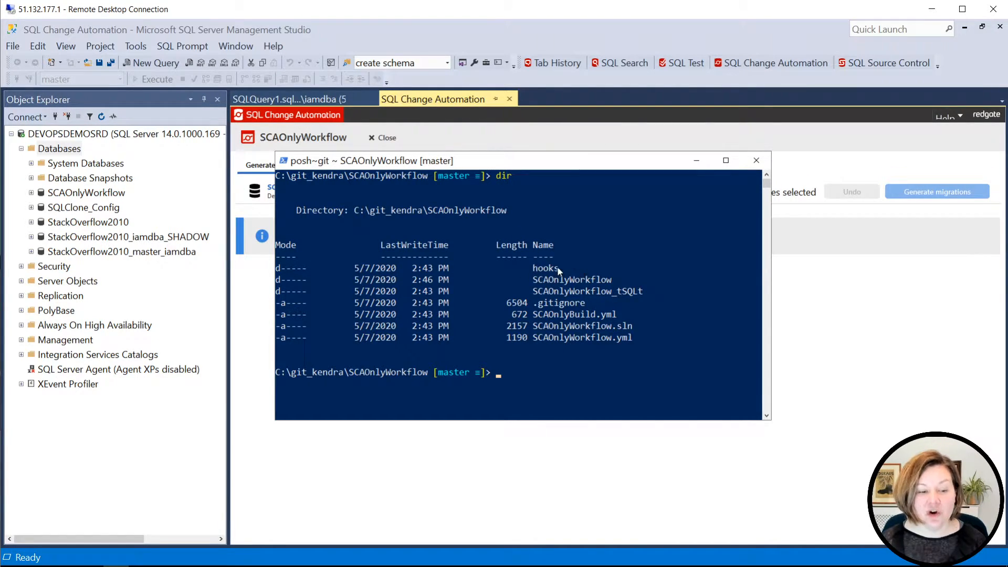
type("cd ho")
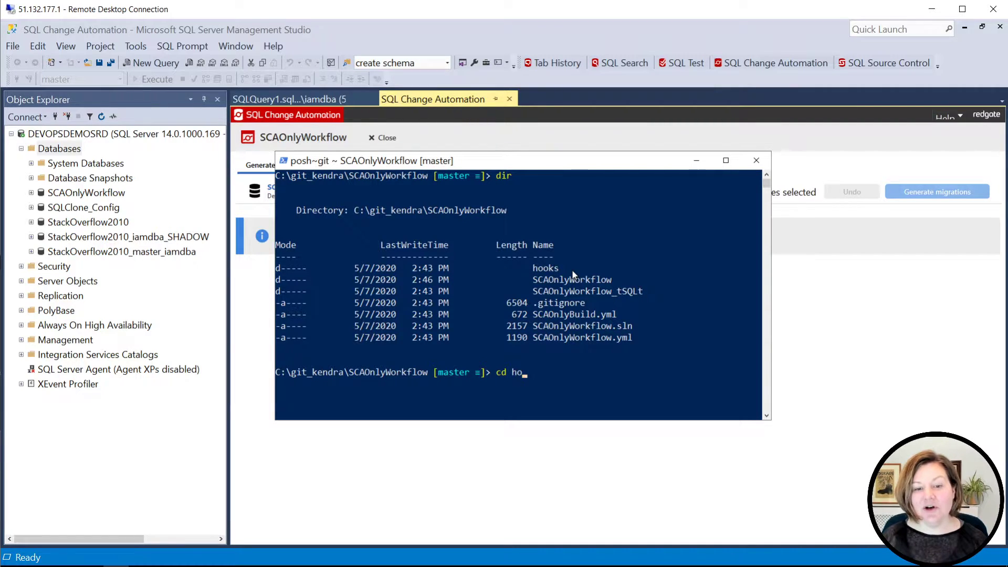
key("Tab")
key("Return")
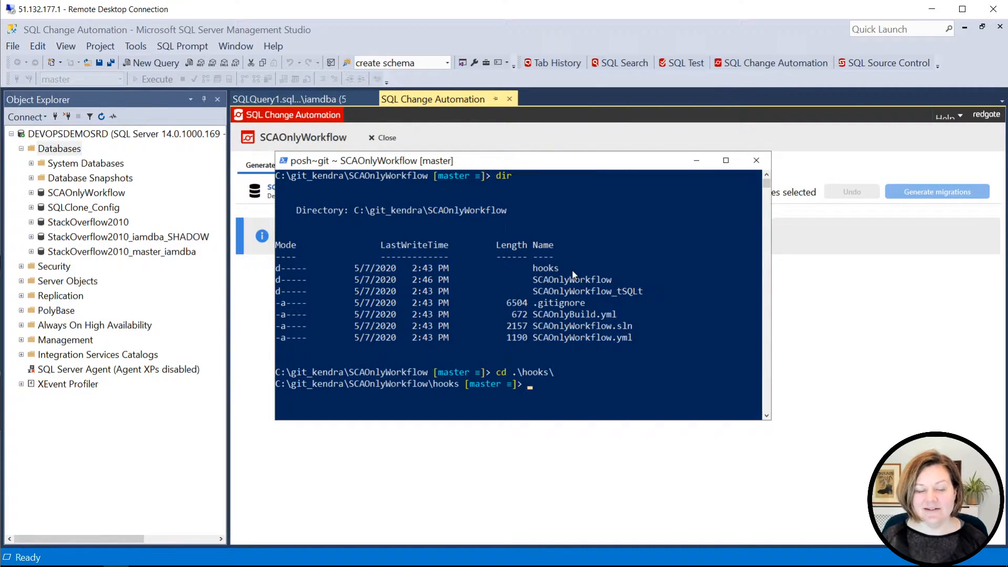
type("dir")
key("Return")
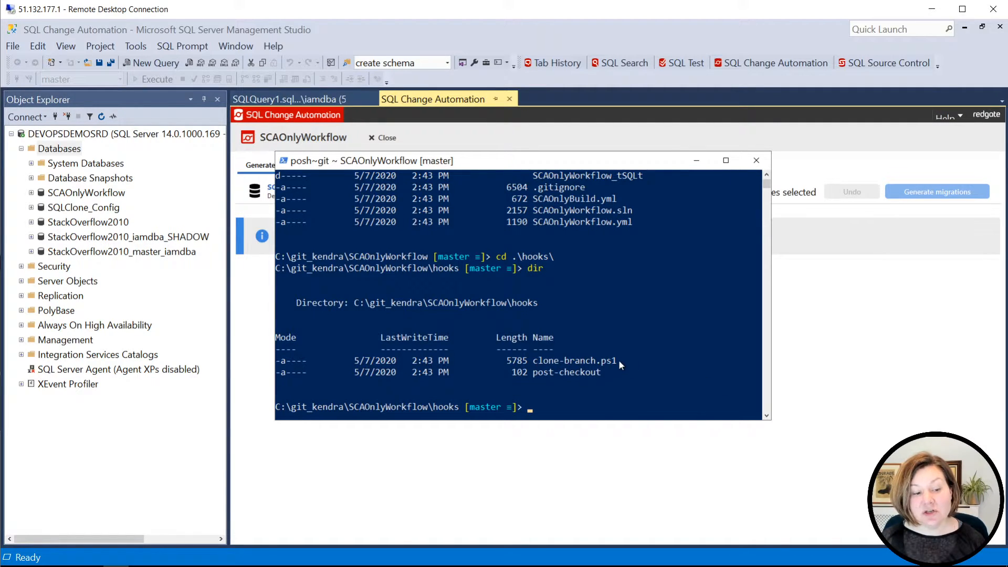
View the clone-branch.ps1 hook script in Sublime Text
key("alt+Tab")
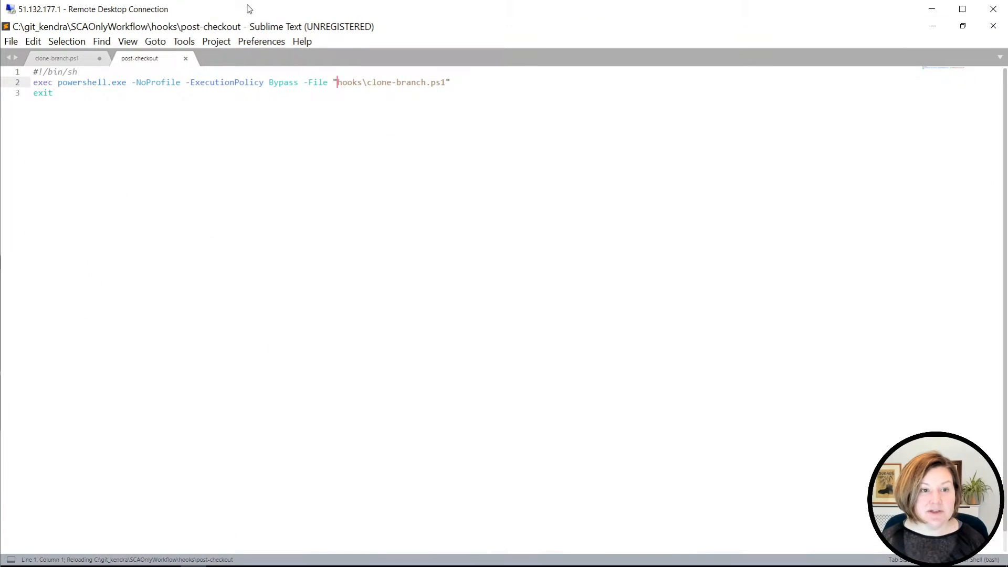
left_click(57, 58)
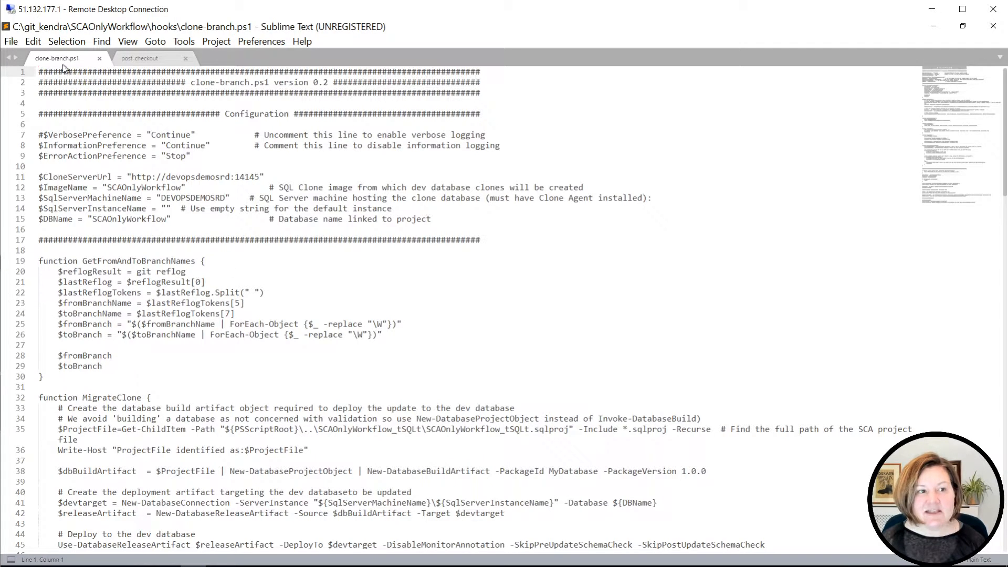
scroll(133, 376, "down", 2)
scroll(133, 375, "down", 1)
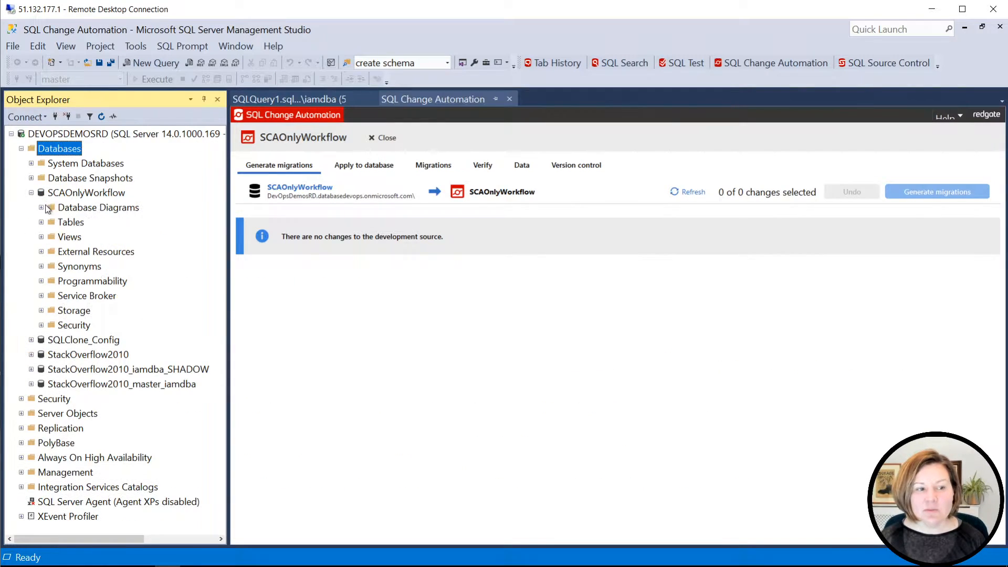
Expand the cloned database's Tables and pull the latest master changes in Version control
left_click(41, 222)
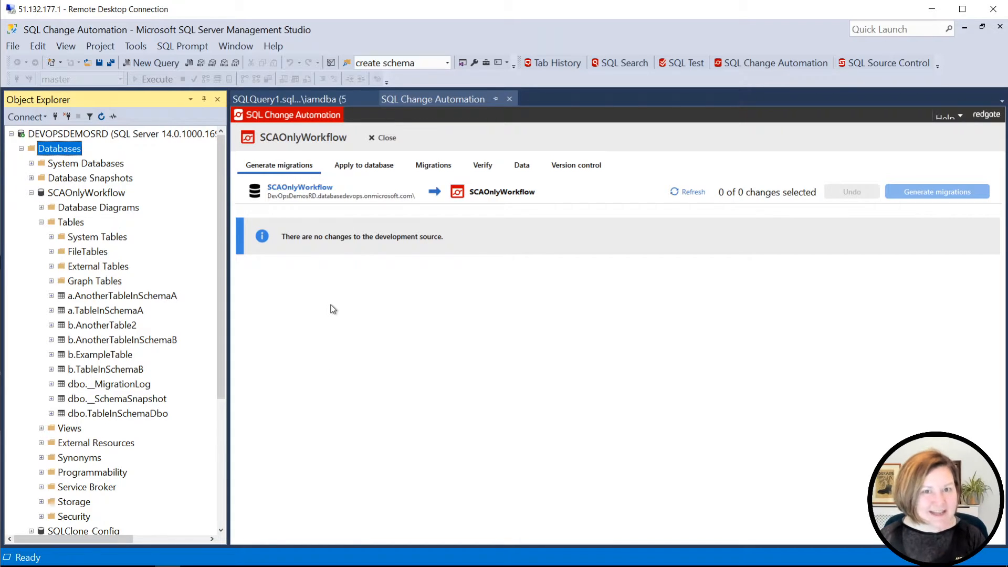
left_click(584, 165)
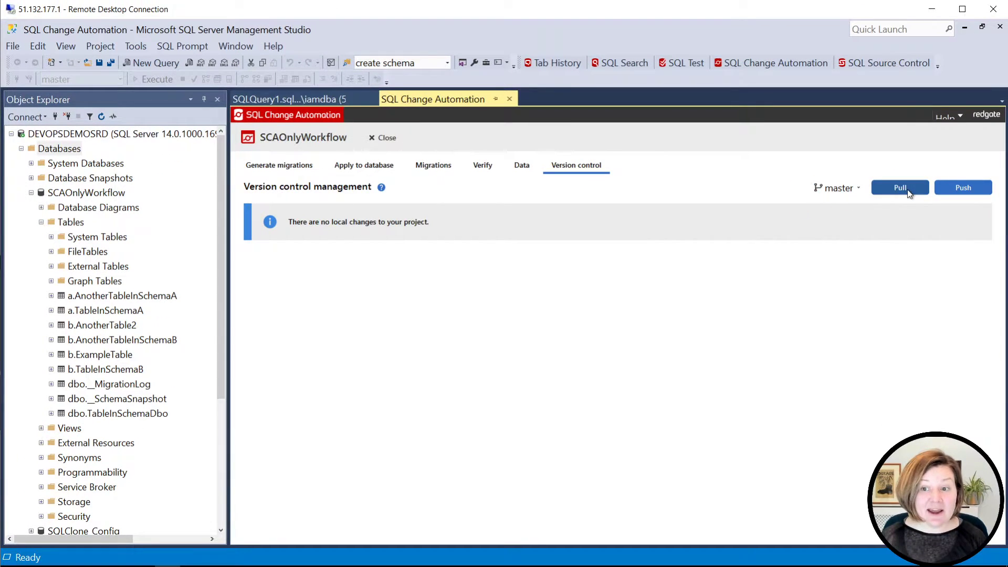
left_click(901, 187)
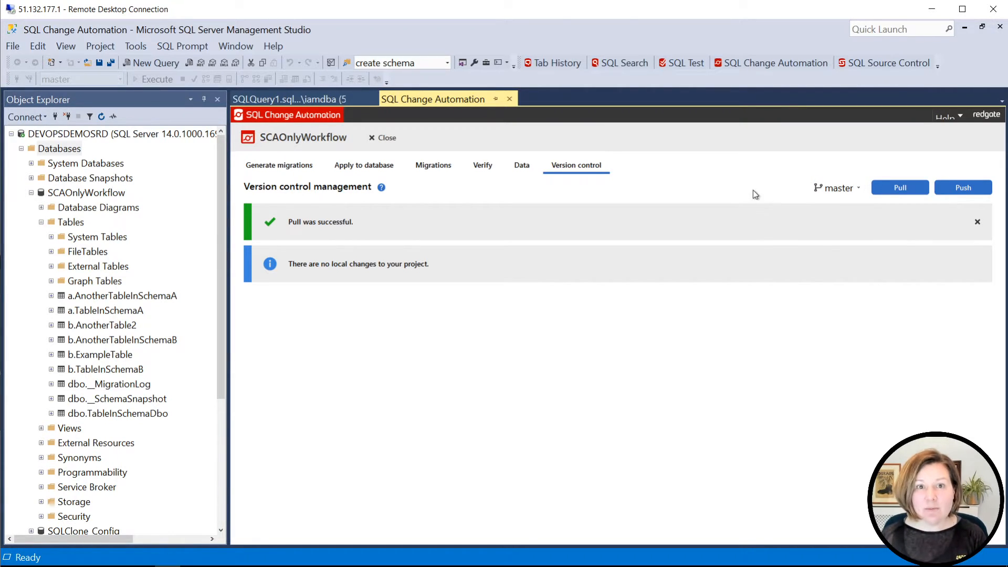
Start creating a new branch from the master dropdown, then switch to PowerShell
left_click(838, 187)
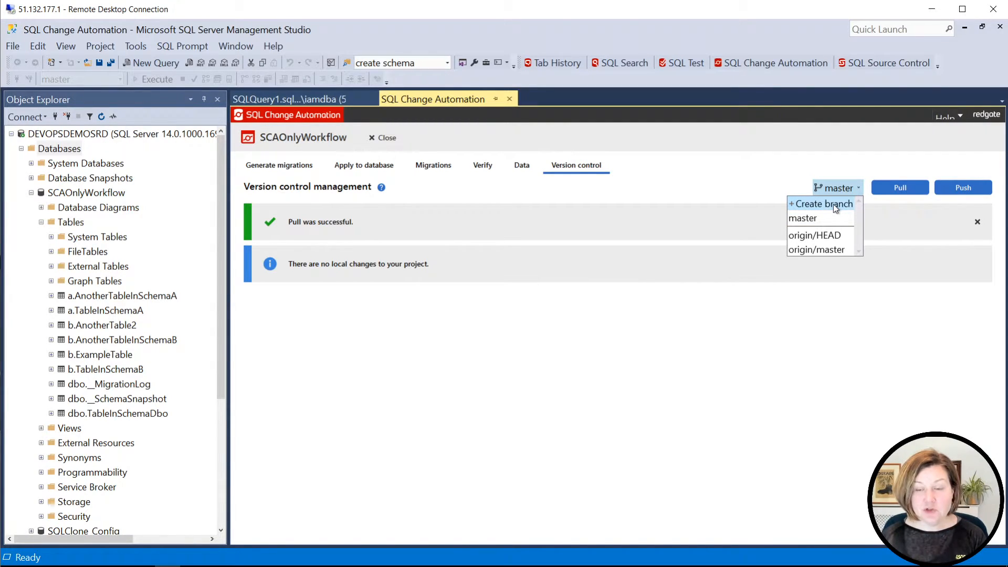
left_click(834, 204)
left_click(466, 286)
type("featu")
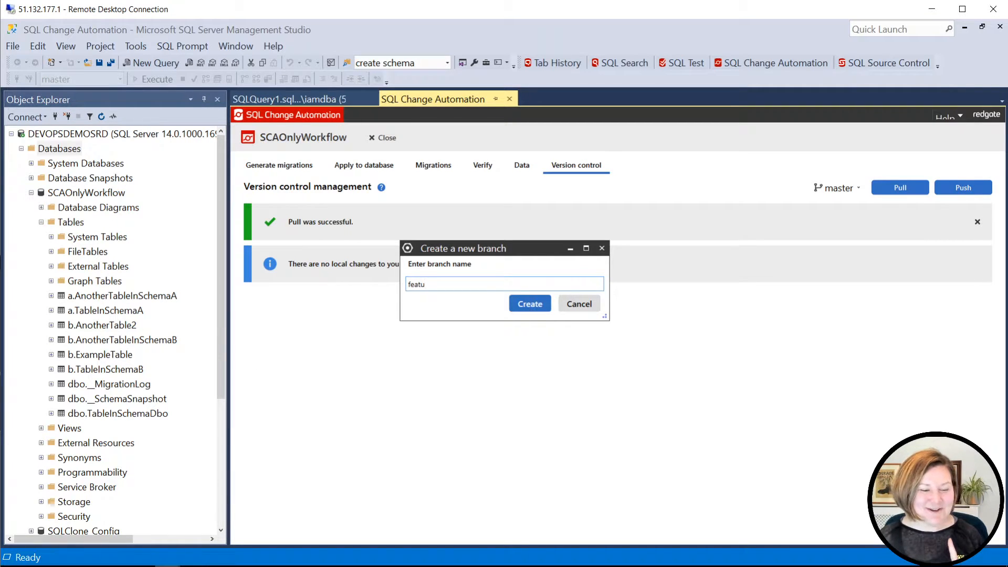
key("alt+Tab")
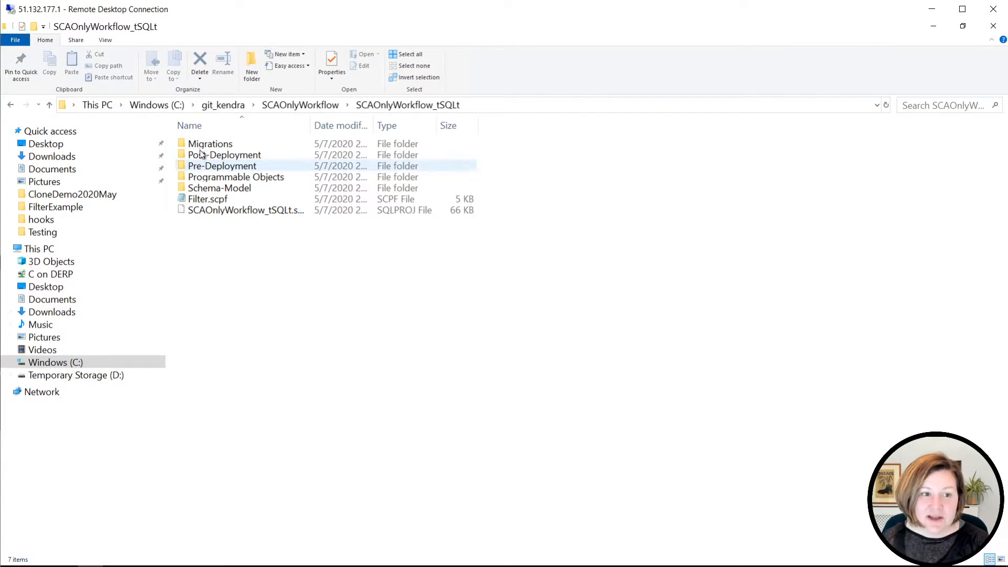
Browse the repository's .git hooks samples folder in File Explorer
left_click(301, 105)
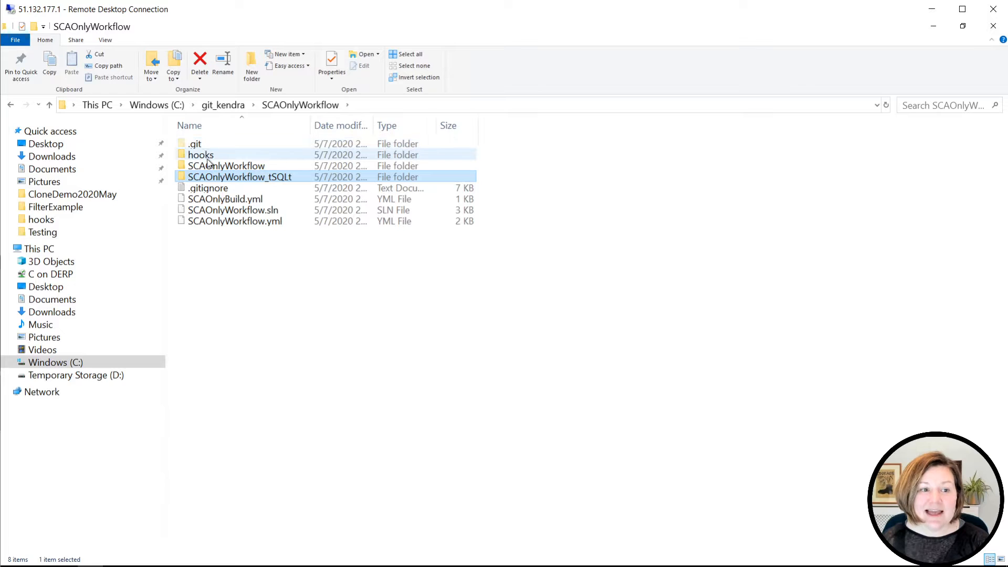
double_click(201, 143)
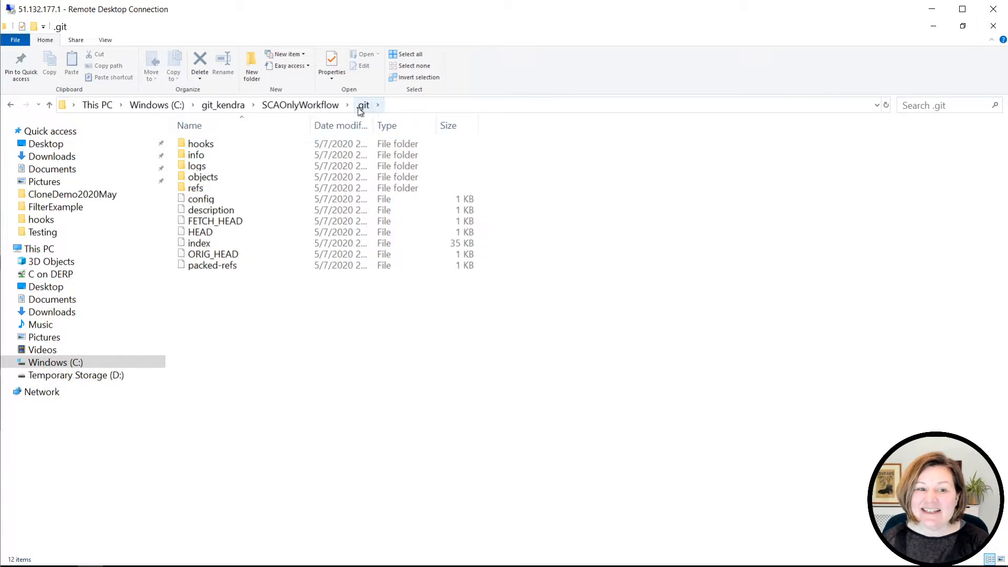
double_click(235, 144)
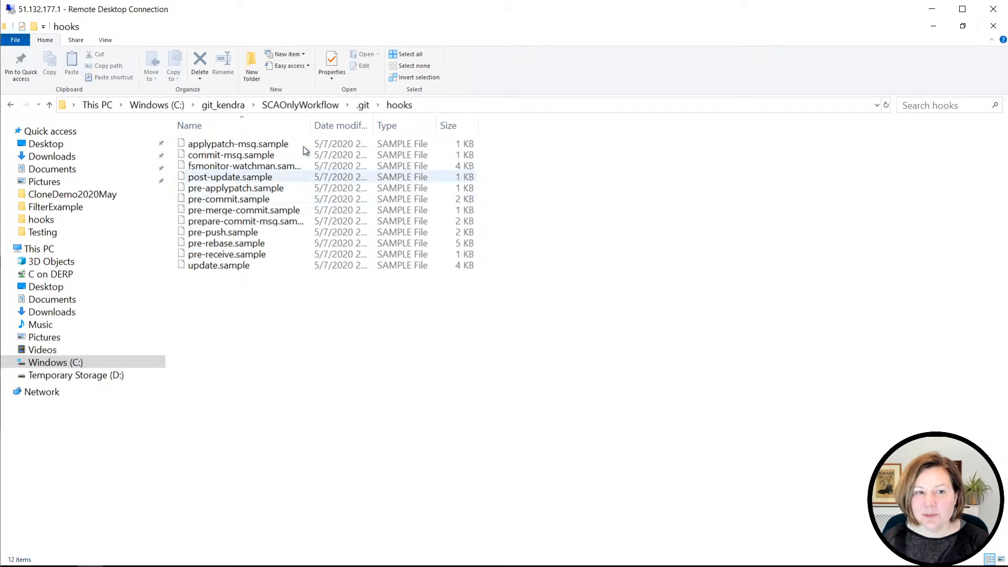
Show the repository's own hooks folder with clone-branch.ps1 and post-checkout, and bring PowerShell forward
left_click(301, 105)
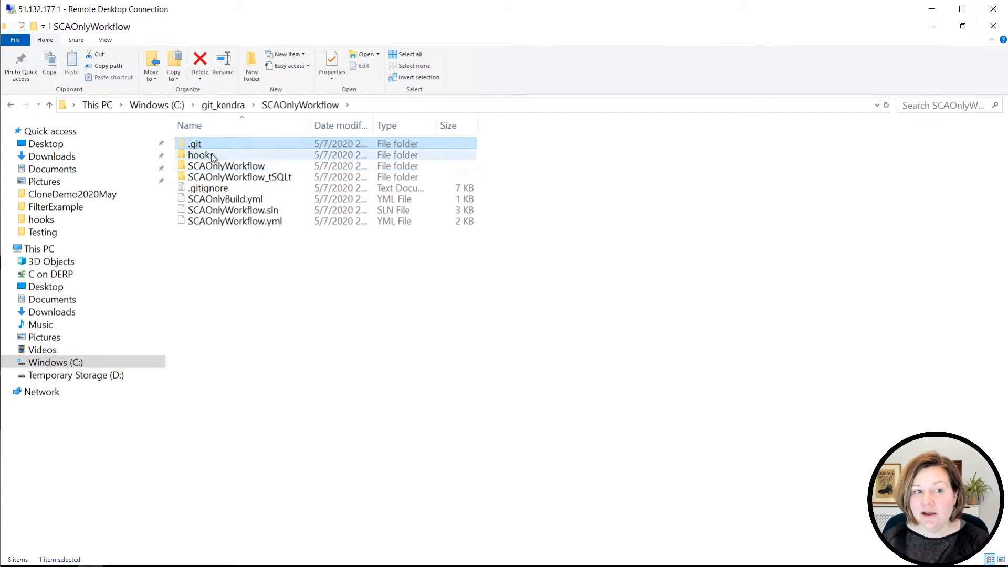
double_click(223, 154)
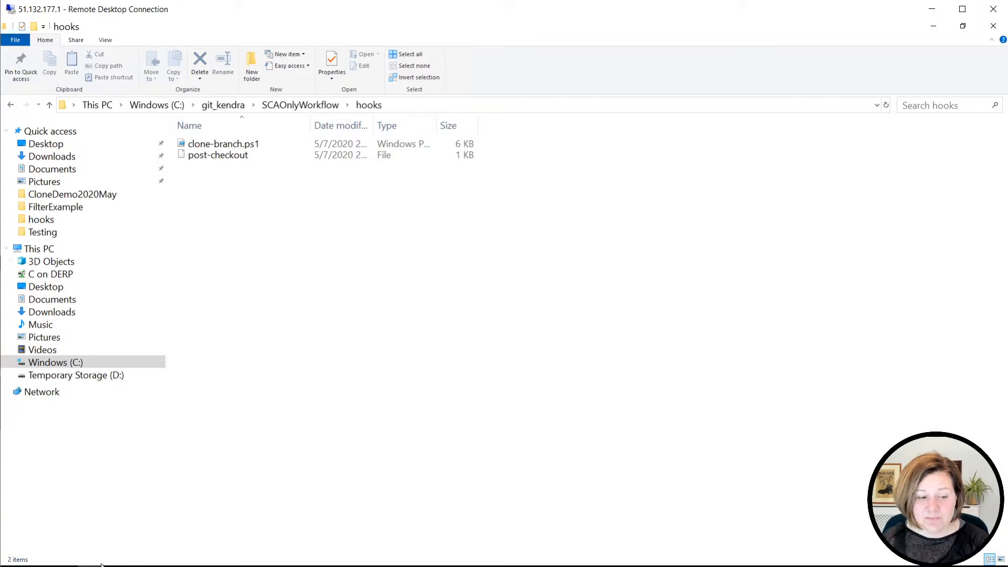
left_click(117, 564)
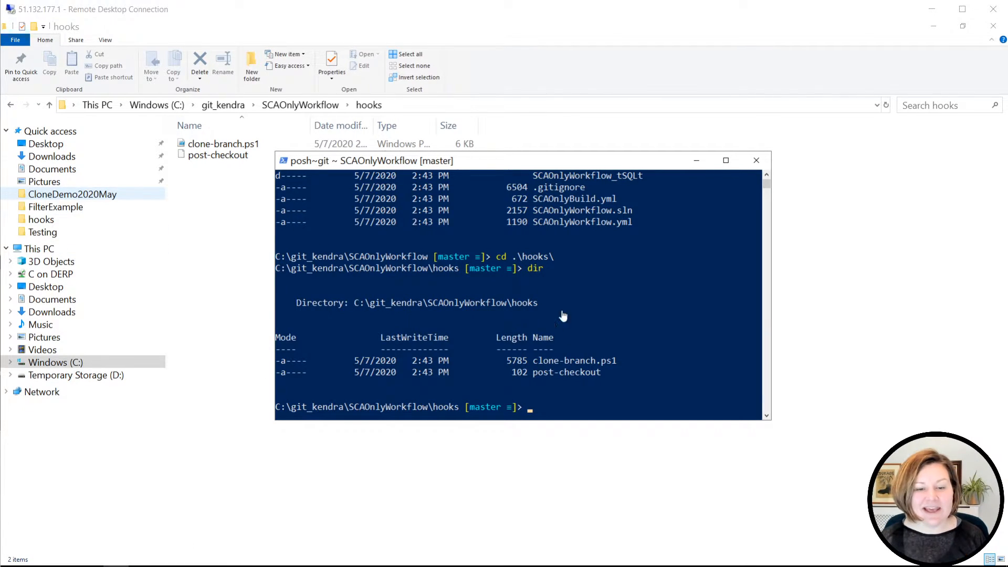
type("git config core.hooksPath hooks")
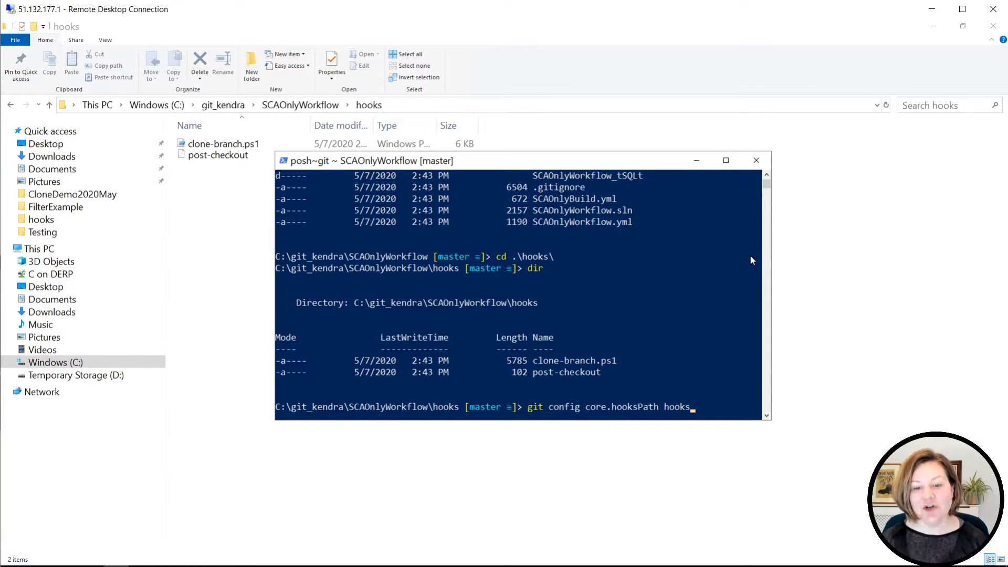
Run git config core.hooksPath hooks and minimize the PowerShell window
key("Return")
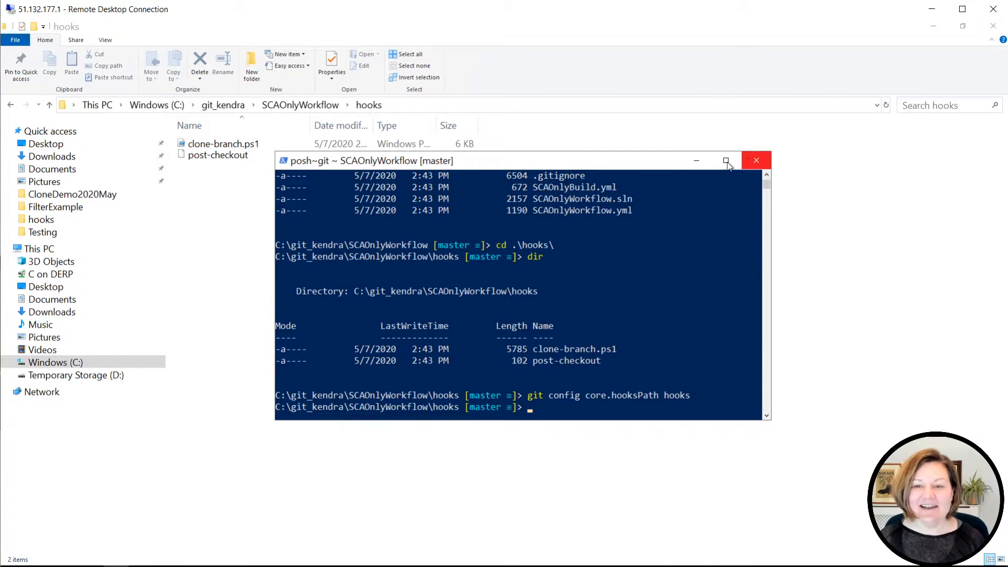
left_click(697, 160)
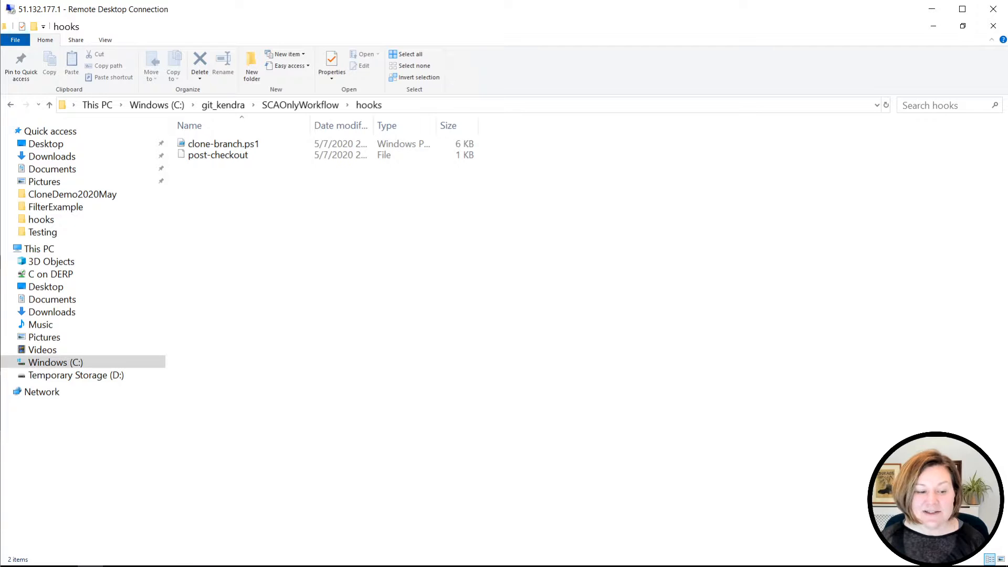
Hide File Explorer and create the branch features/testbranch1 in the Create branch dialog
left_click(217, 154)
left_click(933, 25)
type("featu")
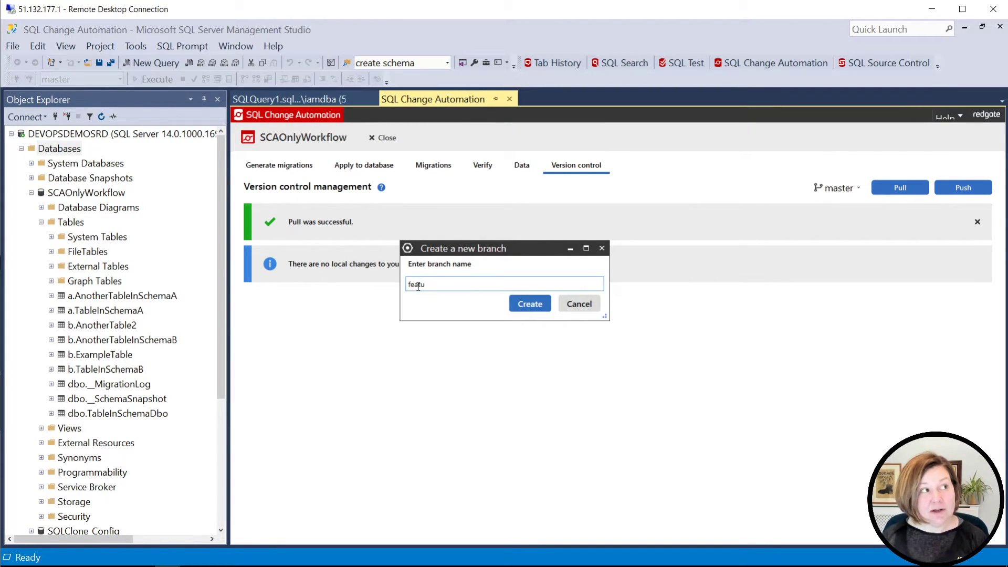
left_click(417, 285)
type("res/f")
type("estbranch1")
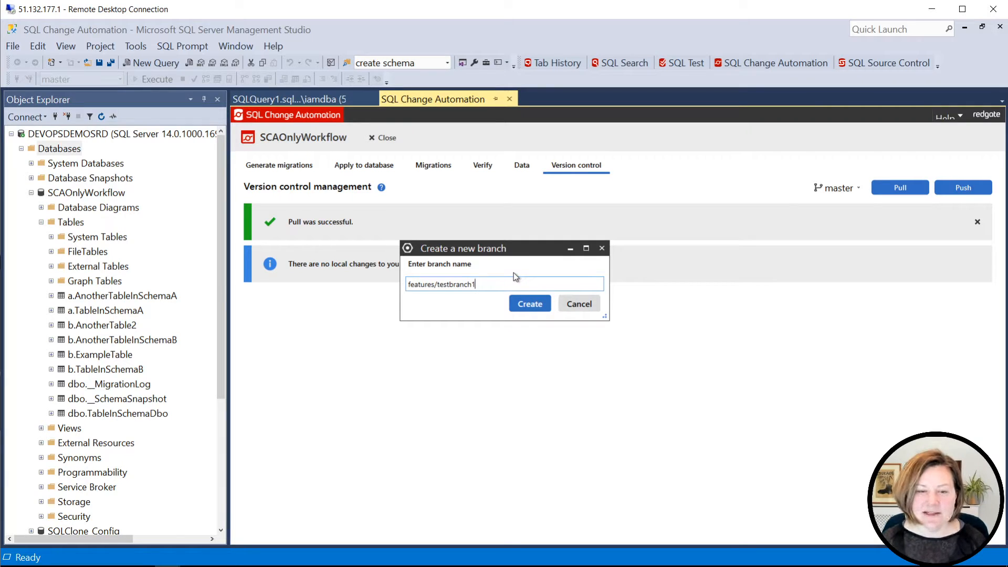
left_click(529, 304)
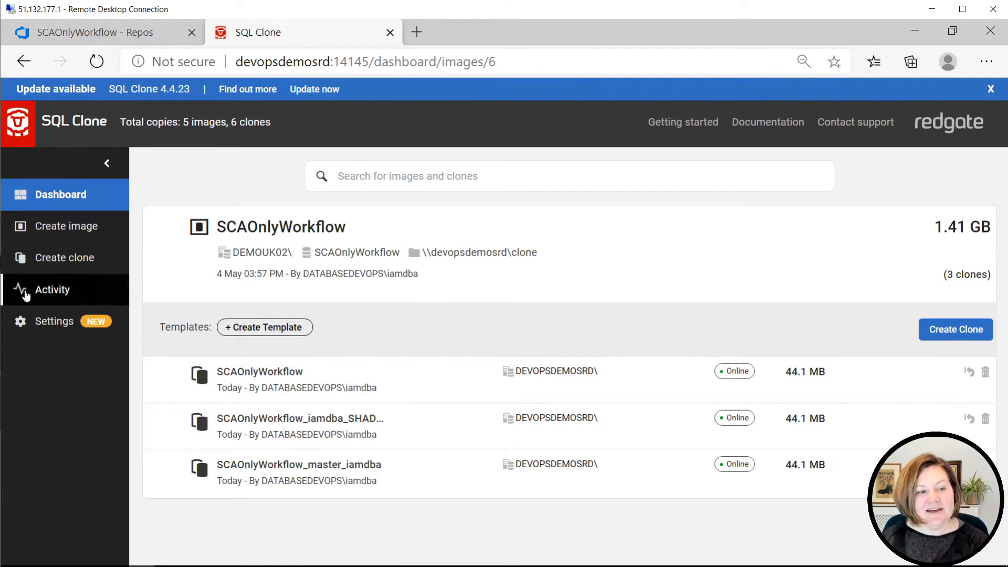
Review today's clone activity log in SQL Clone and return to Management Studio
left_click(52, 289)
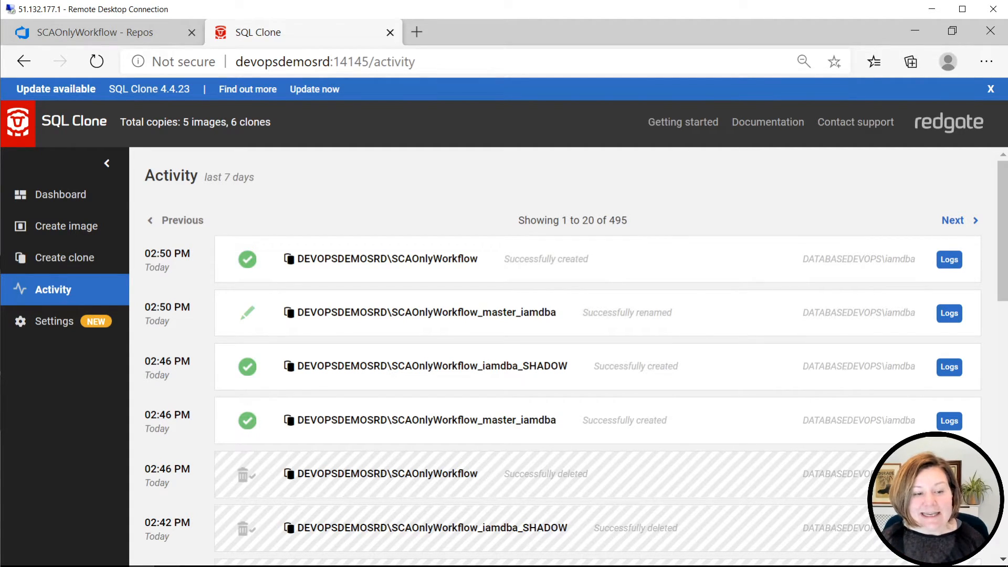
key("alt+Tab")
Refresh the Databases list in Object Explorer and check Generate migrations for development changes
left_click(85, 193)
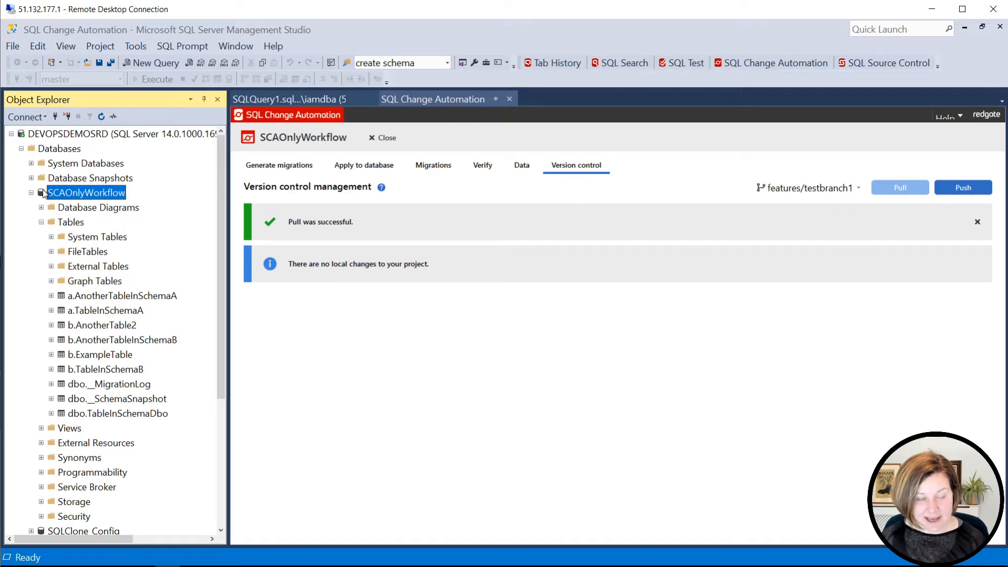
left_click(60, 149)
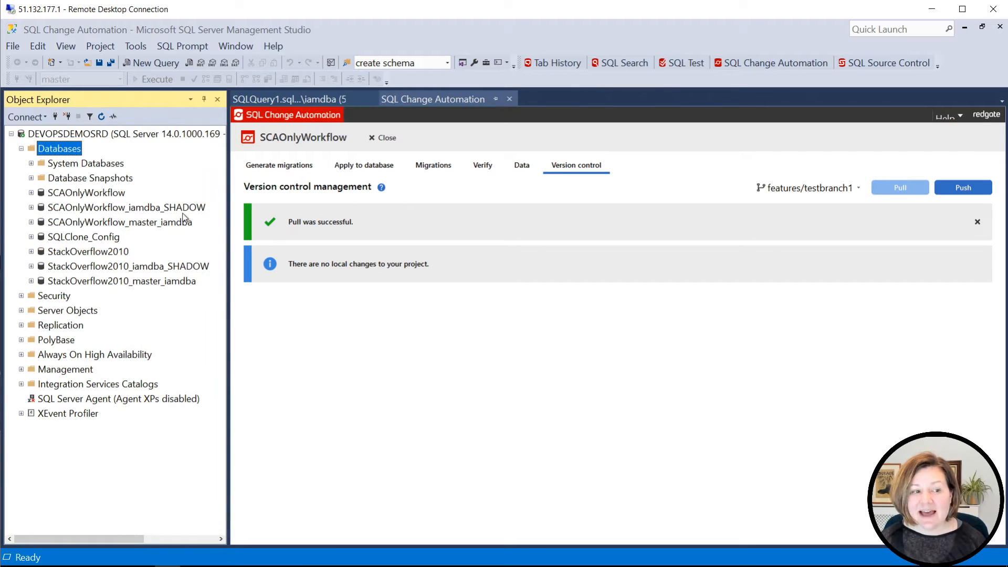
left_click(86, 192)
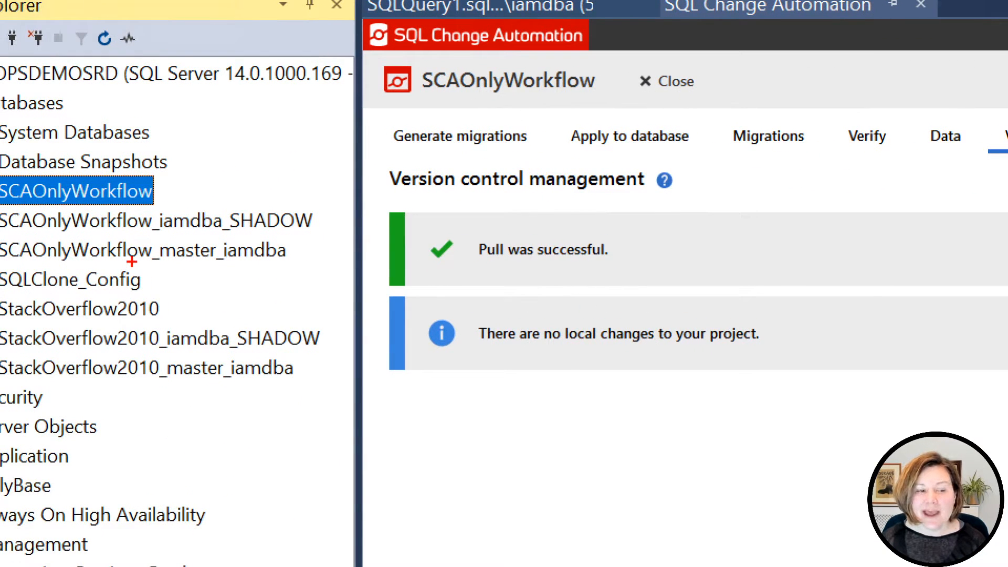
mouse_move(131, 260)
left_mouse_down()
mouse_move(257, 274)
mouse_move(285, 233)
left_mouse_up()
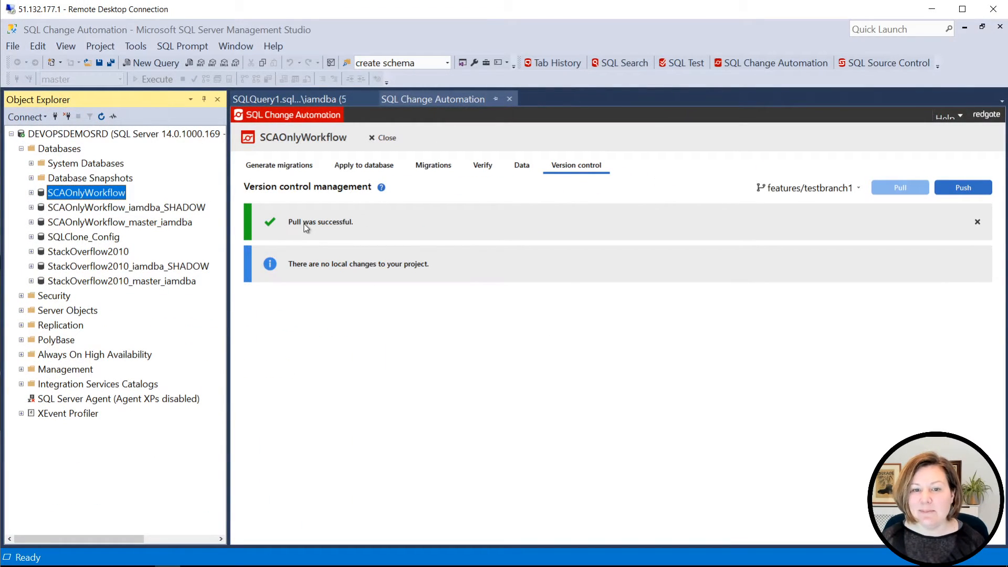
left_click(279, 164)
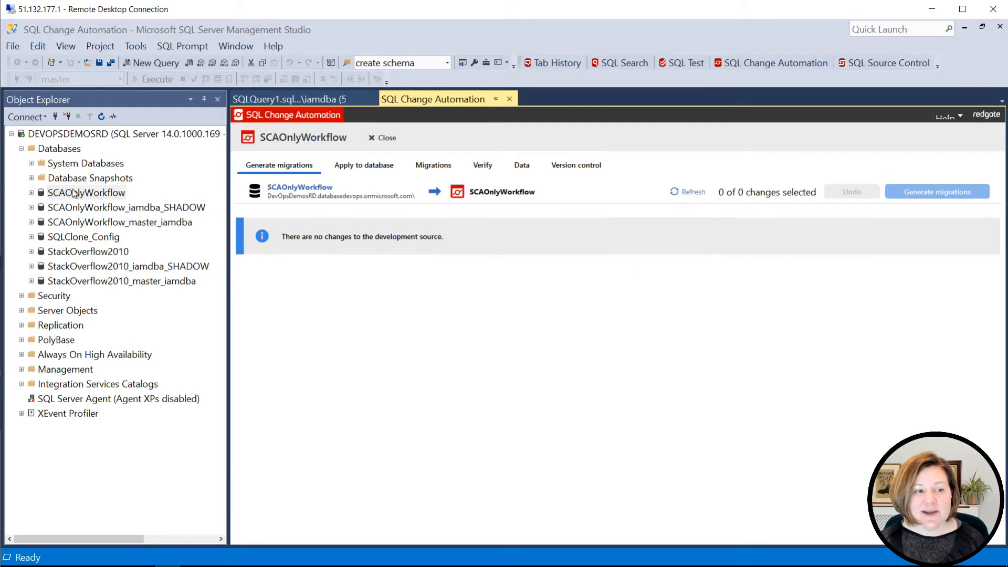
Expand SCAOnlyWorkflow's tables, including tSQLt ones, and reach b.ExampleTable
left_click(32, 193)
left_click(42, 222)
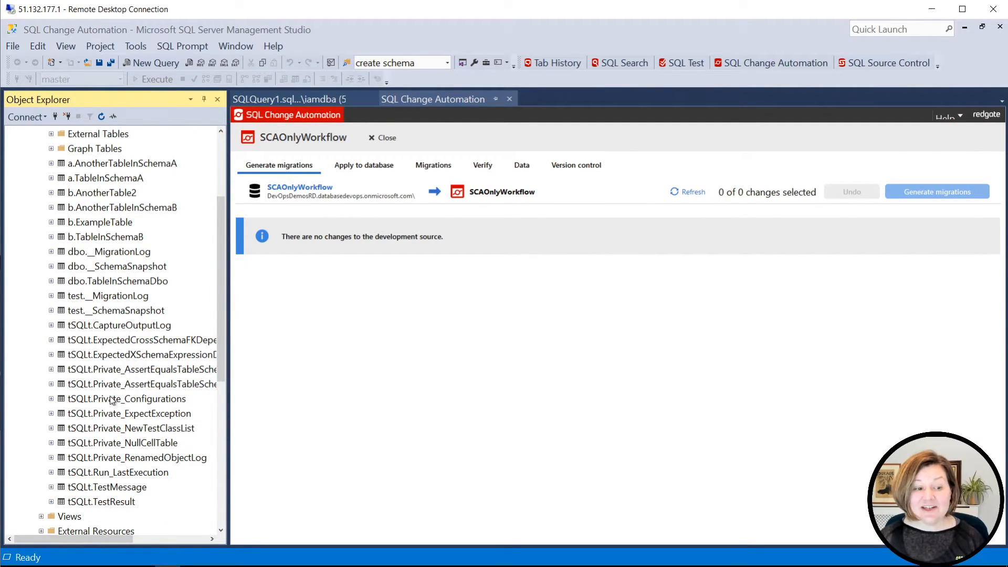
left_click(126, 442)
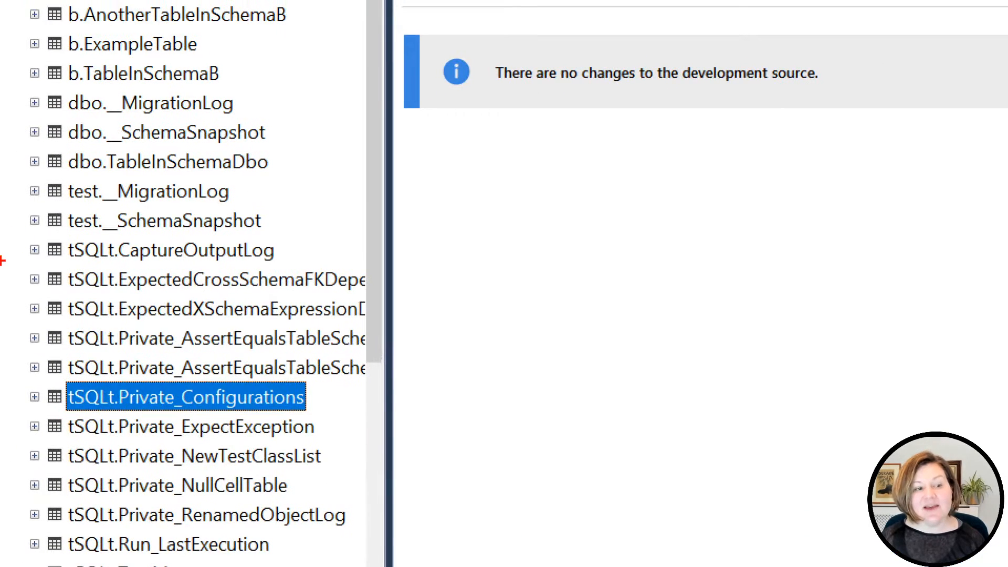
left_click_drag(19, 248, 2, 263)
left_click_drag(4, 323, 3, 389)
left_click_drag(3, 435, 7, 564)
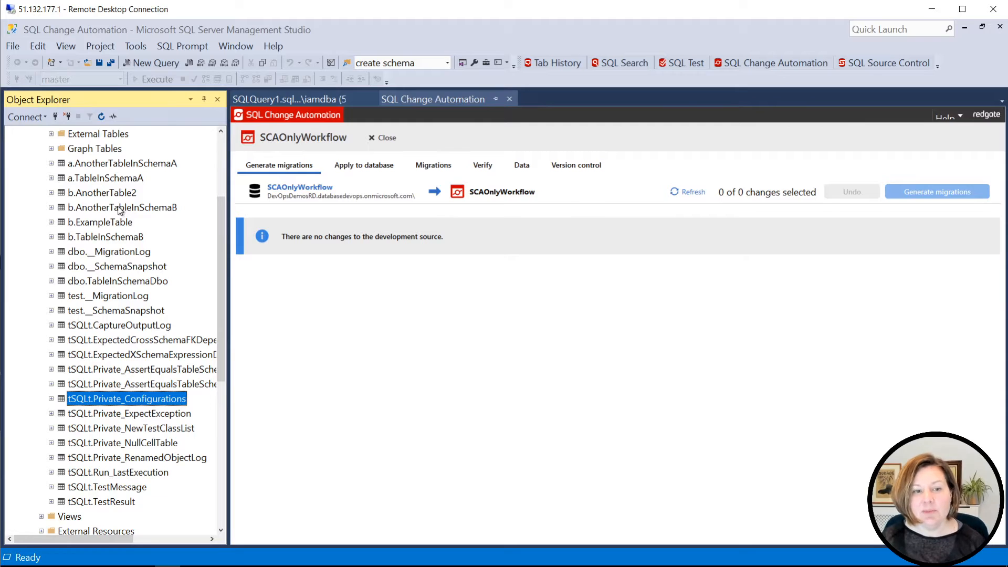
scroll(111, 276, "up", 2)
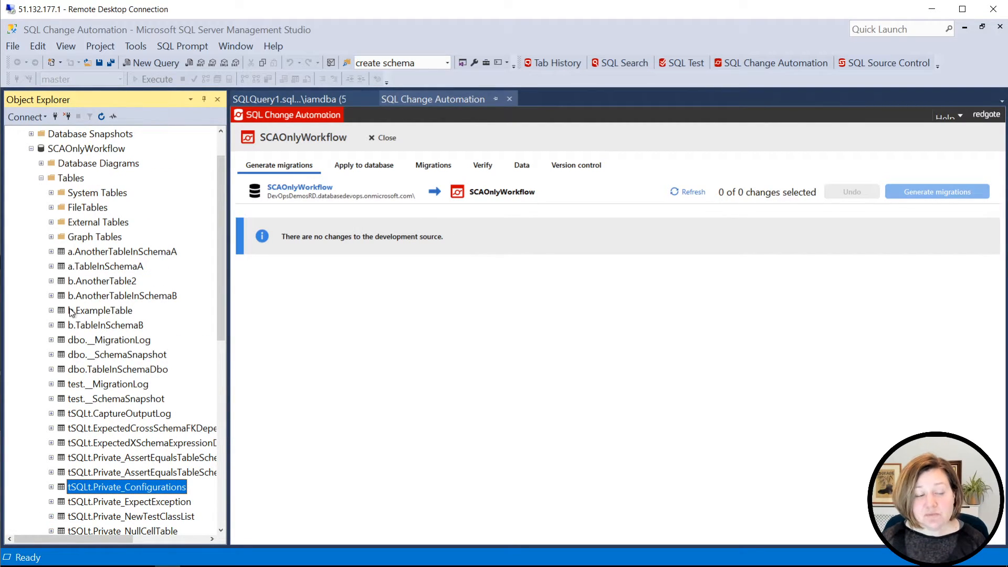
left_click(51, 311)
Add a nullable tinyint PoorlyNamedNewColumn to b.ExampleTable in the designer and save it
left_click(100, 311)
right_click(103, 312)
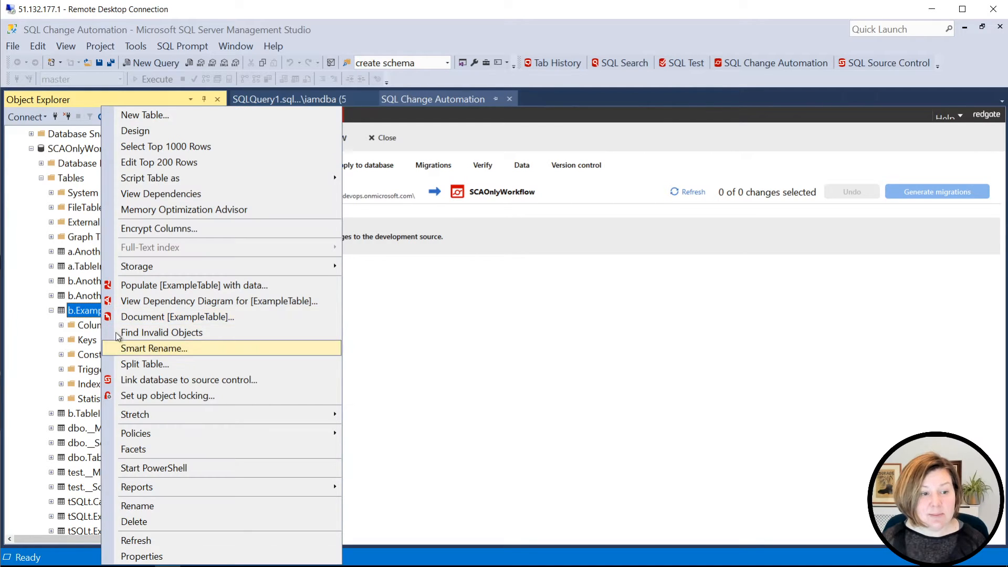
left_click(172, 133)
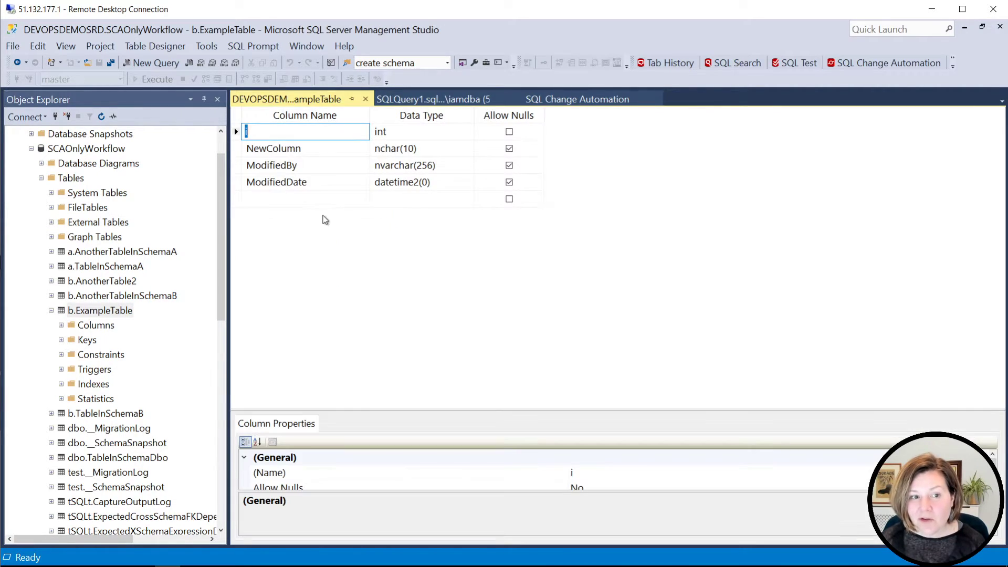
left_click(321, 202)
type("Poro")
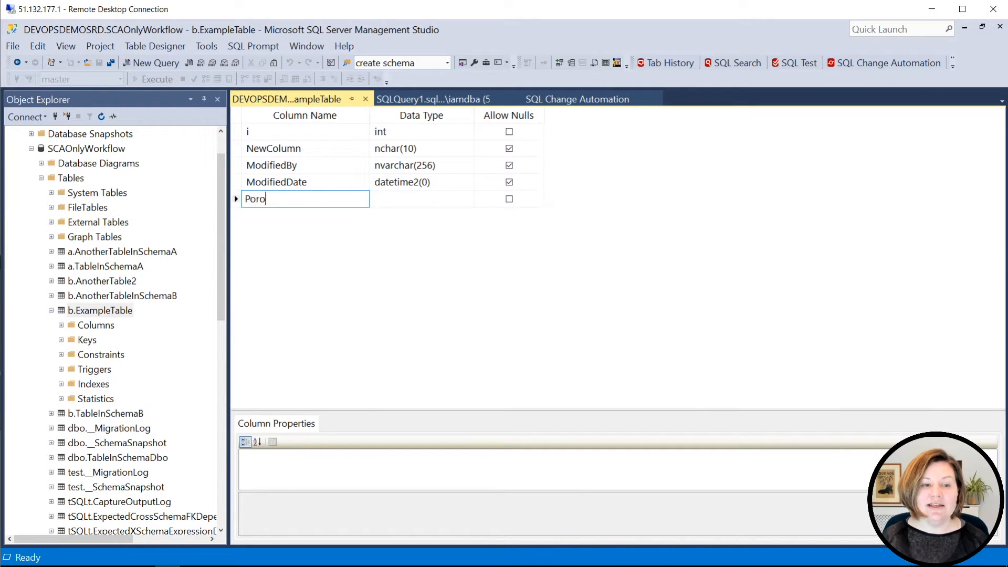
type("lyNamedN")
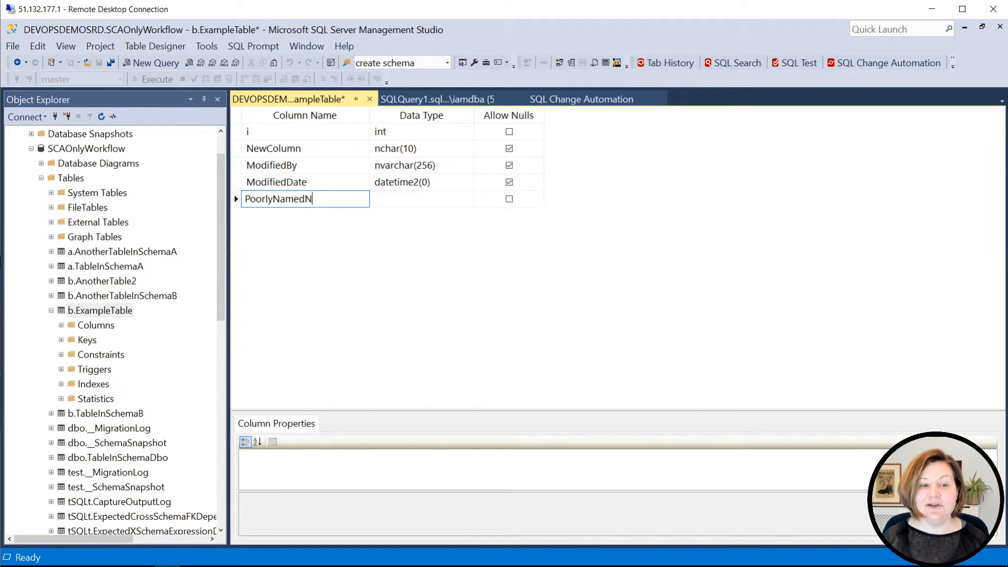
type("ewColumn")
key("Tab")
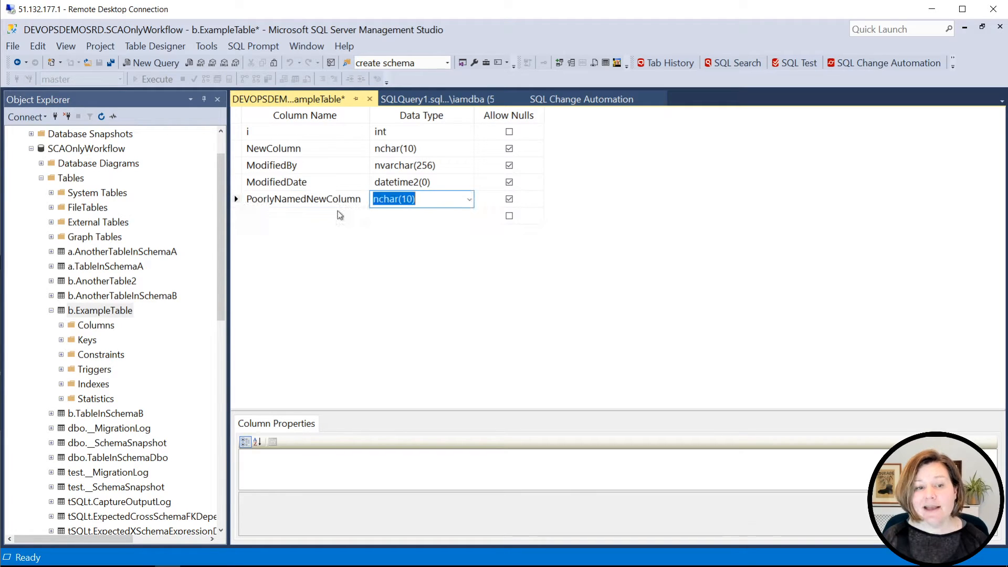
type("tinyi")
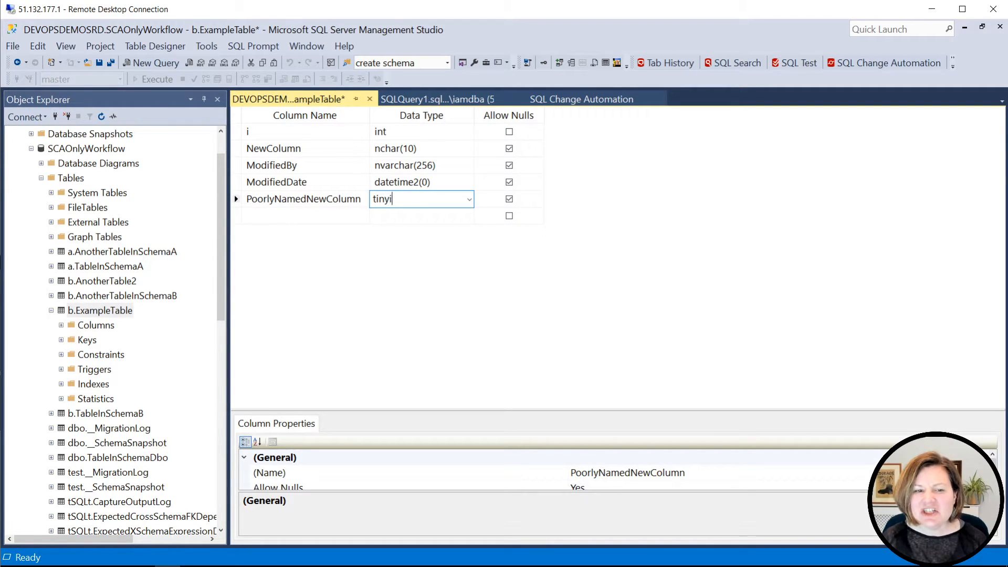
type("nt")
key("Tab")
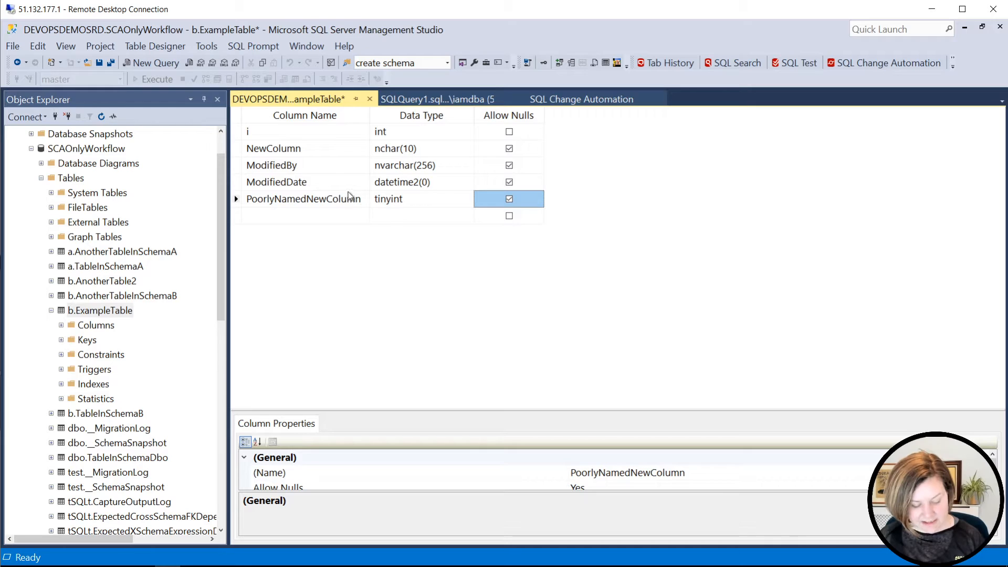
key("ctrl+s")
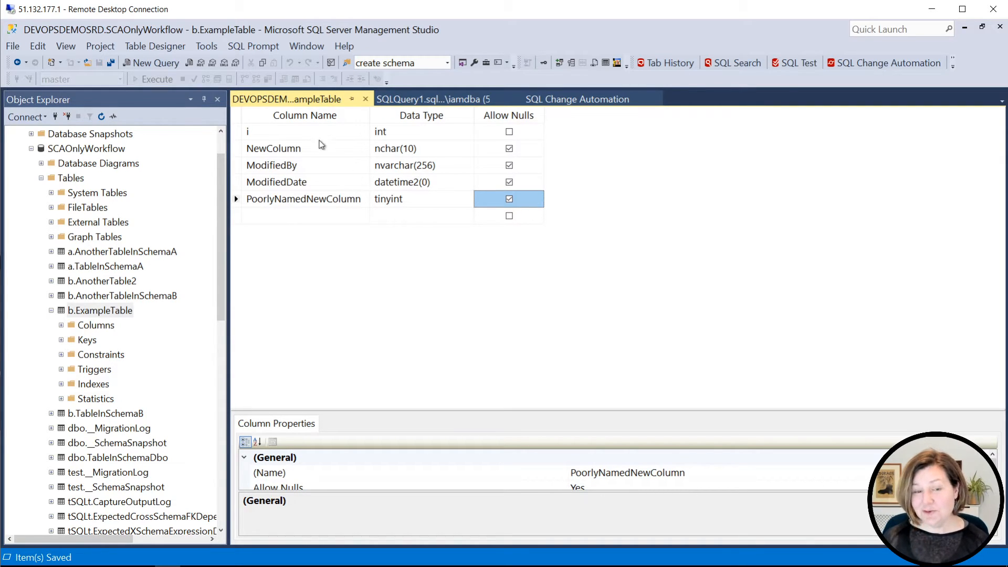
Refresh SQL Change Automation, generate a migration for the ExampleTable change and view its script
left_click(366, 99)
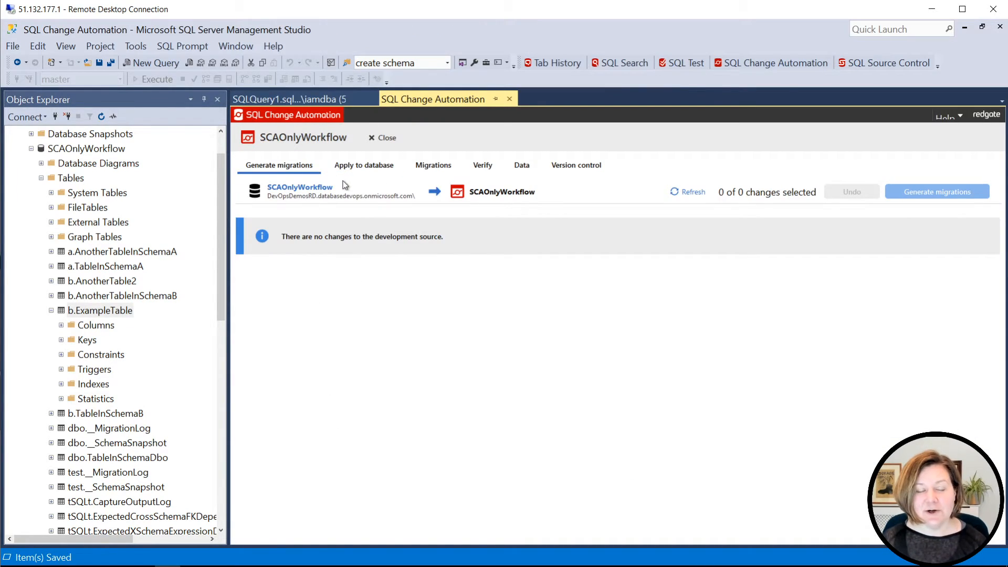
left_click(687, 191)
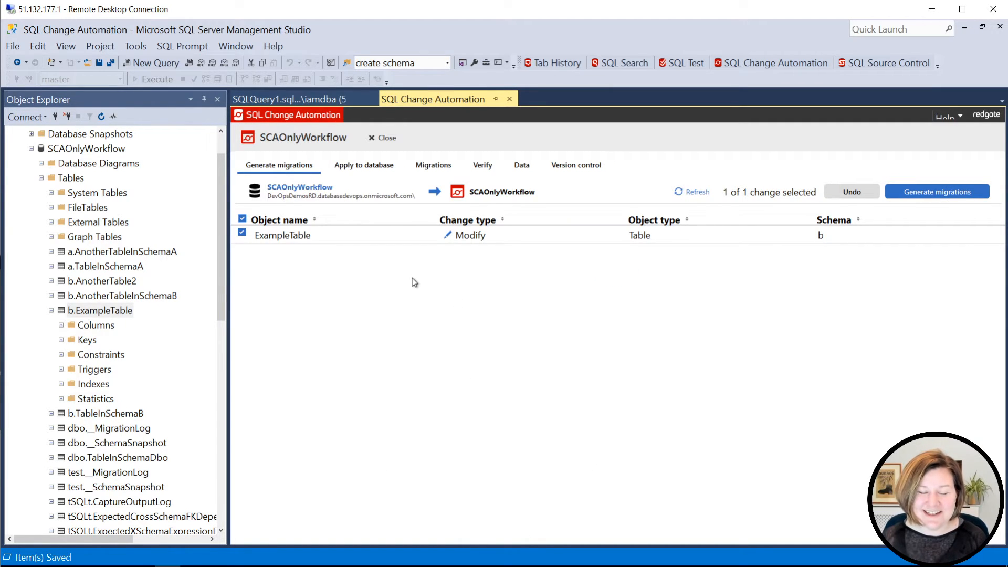
left_click(394, 239)
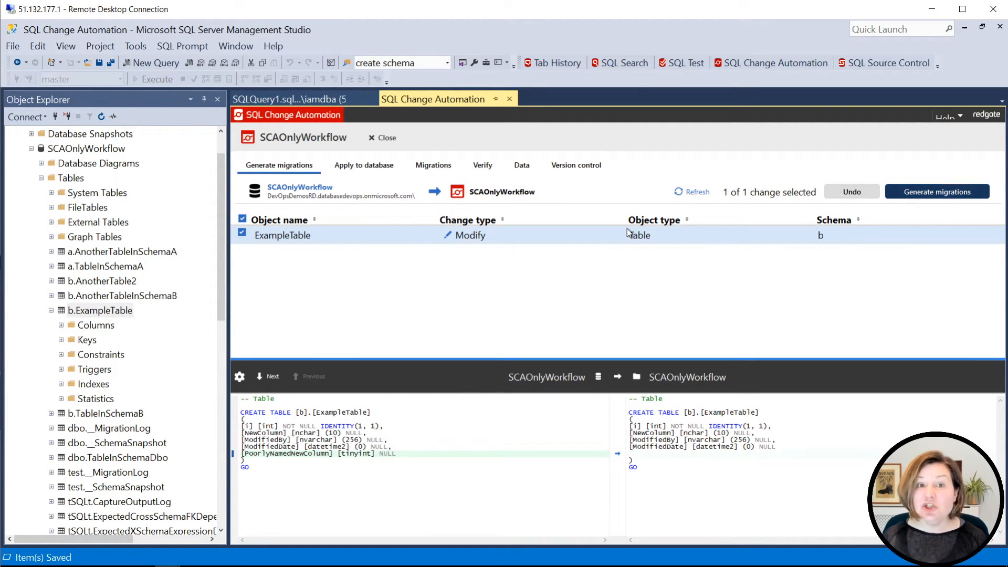
key("Return")
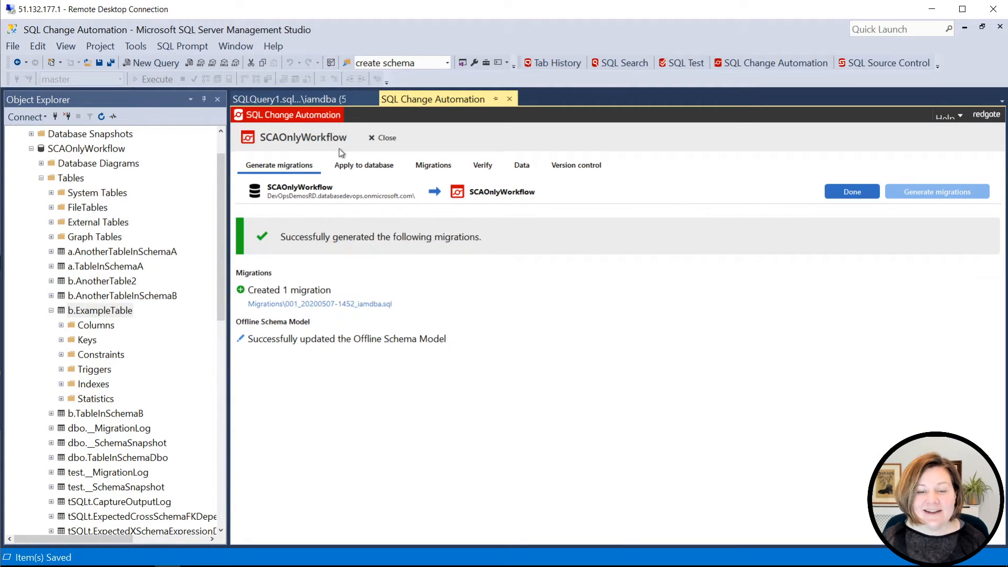
left_click(321, 304)
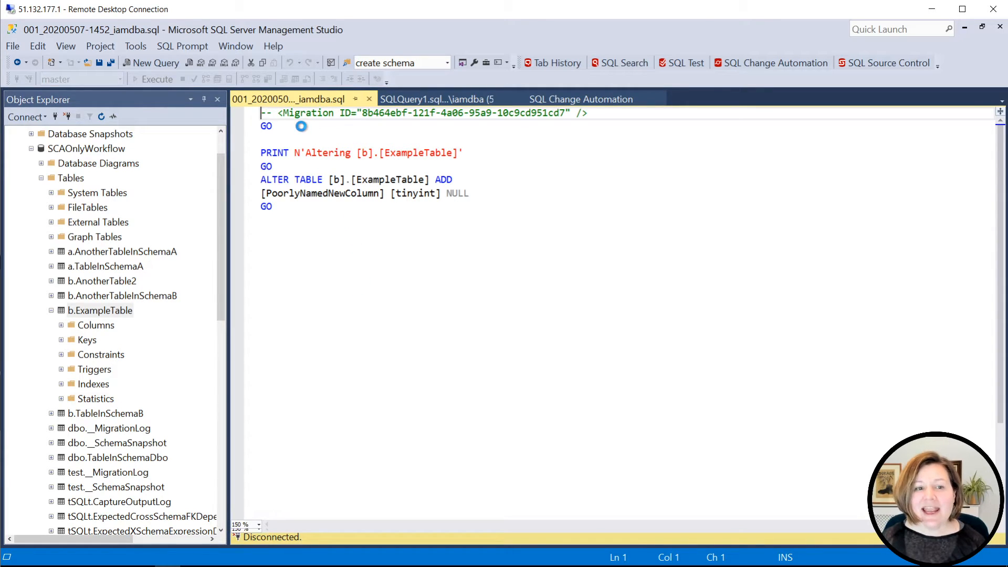
Reformat the migration script with SQL Prompt, remove the stray insert keyword and save
left_click(448, 229)
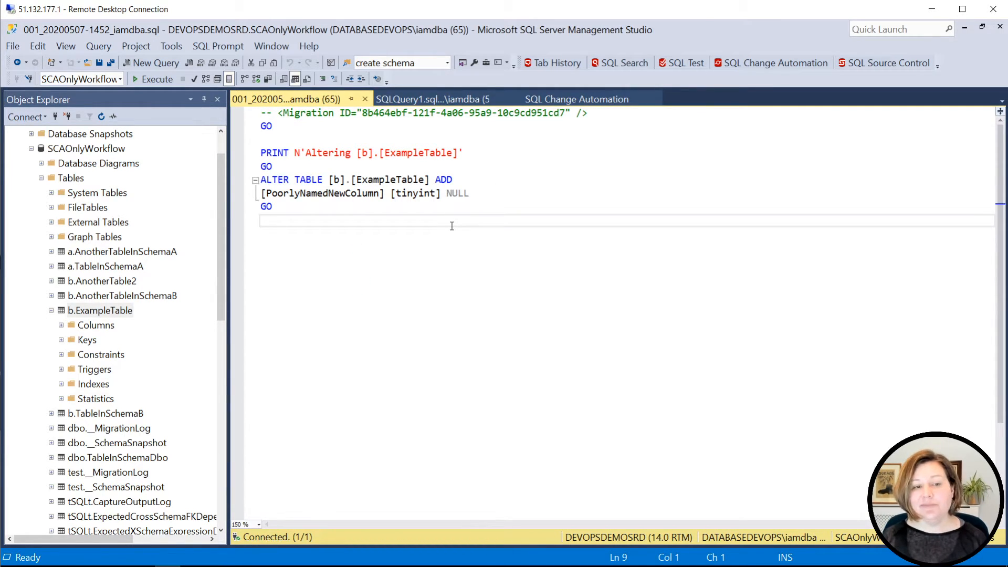
key("ctrl+k")
key("ctrl+y")
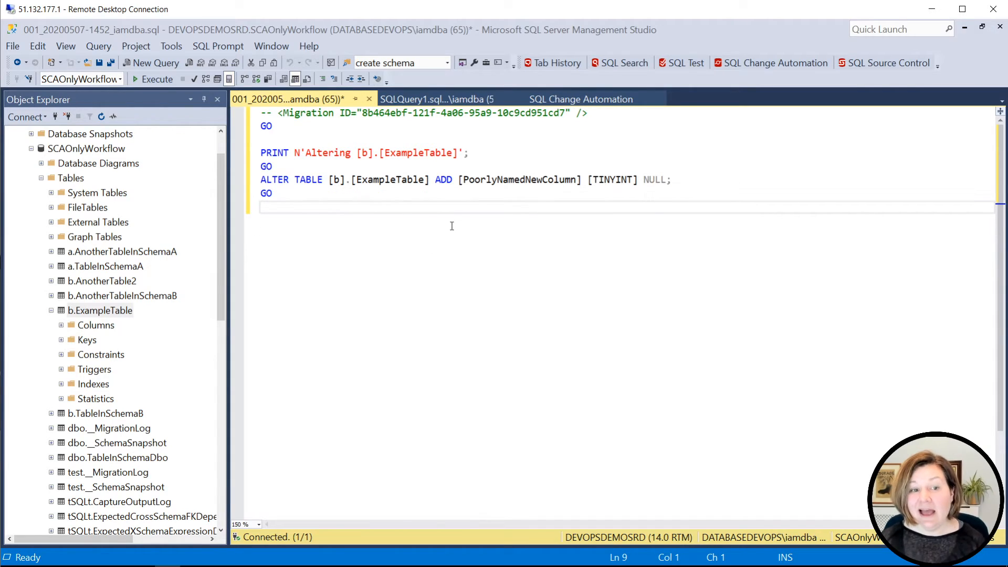
key("BackSpace")
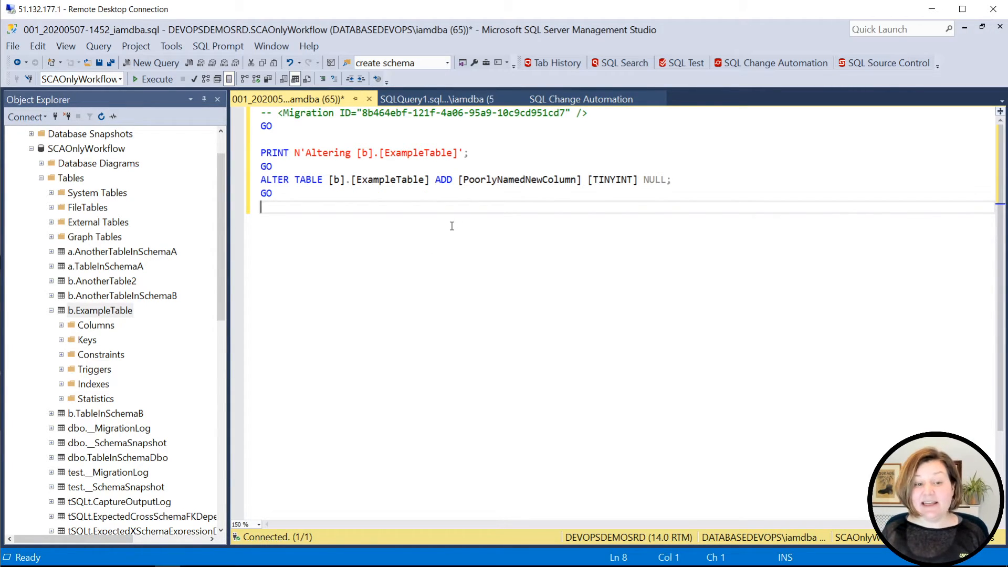
key("Return")
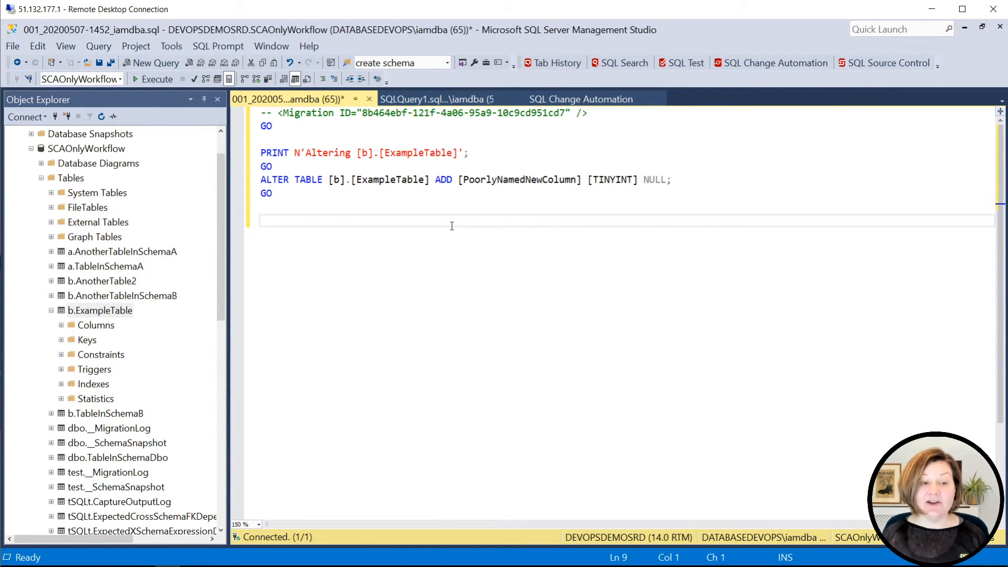
type("insert")
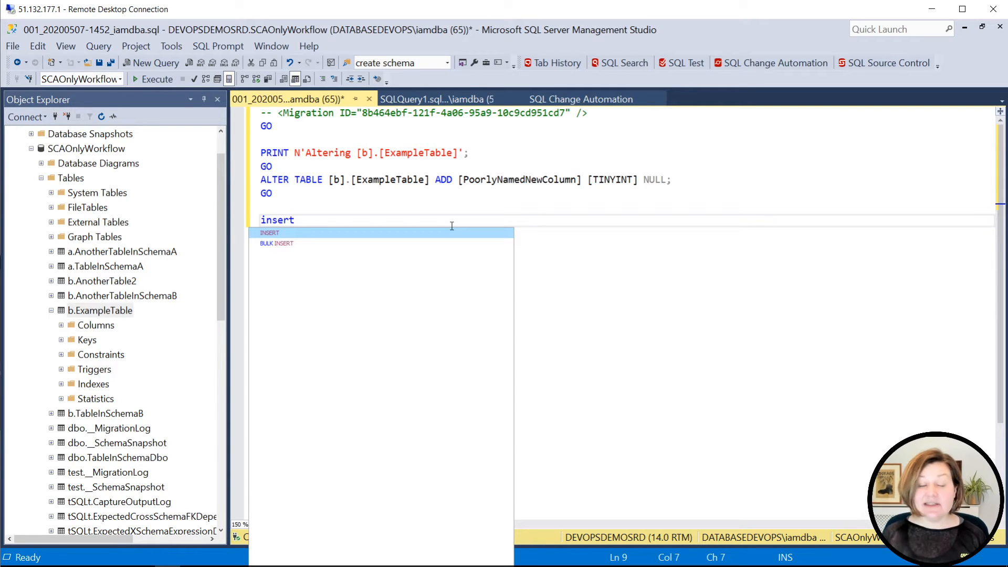
key("shift+Home")
key("BackSpace")
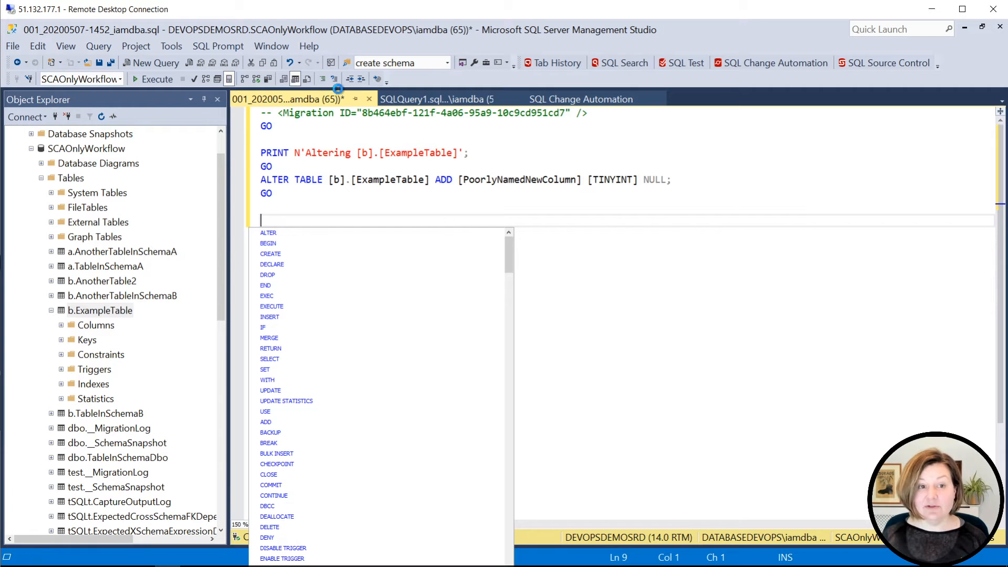
key("ctrl+s")
Rename the generated migration to 001_added-poorly-named-column.sql in the Migrations list
left_click(365, 99)
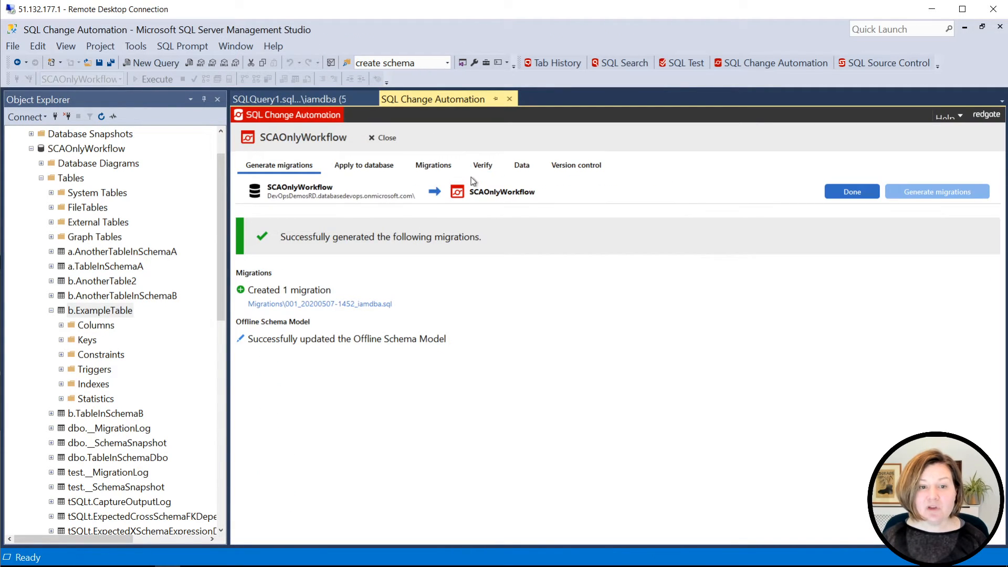
left_click(434, 165)
left_click(364, 274)
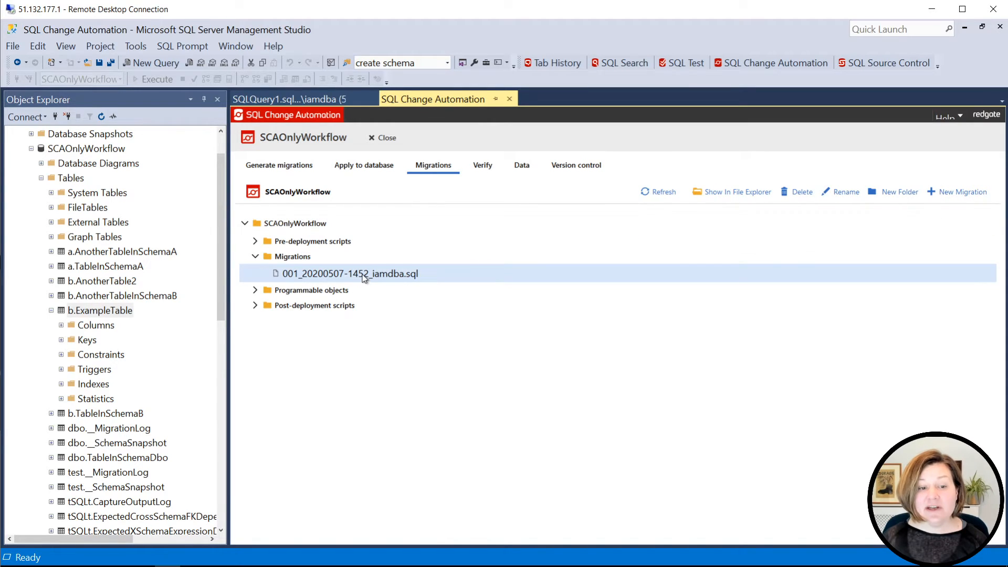
right_click(364, 276)
left_click(299, 307)
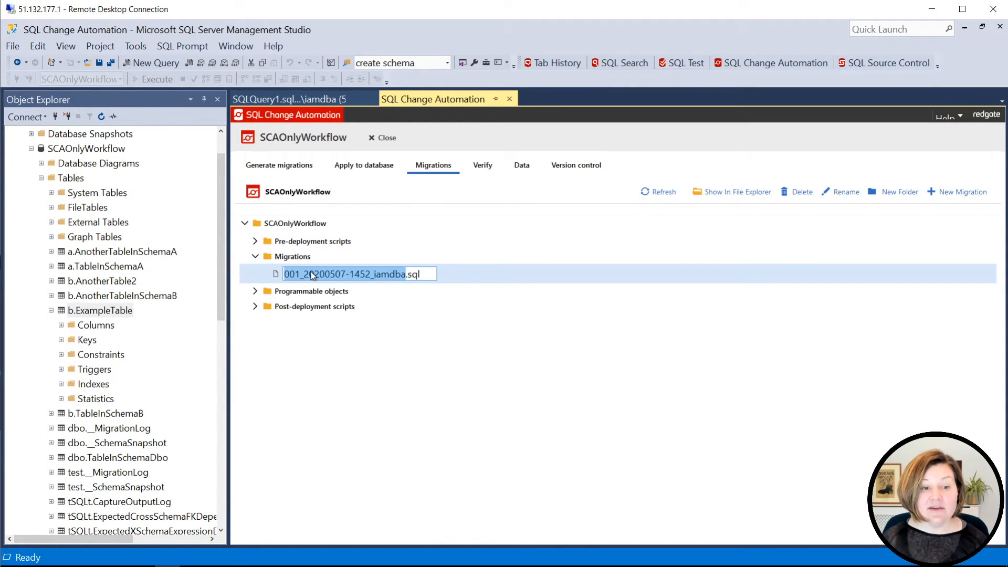
left_click(306, 273)
left_click_drag(304, 274, 403, 274)
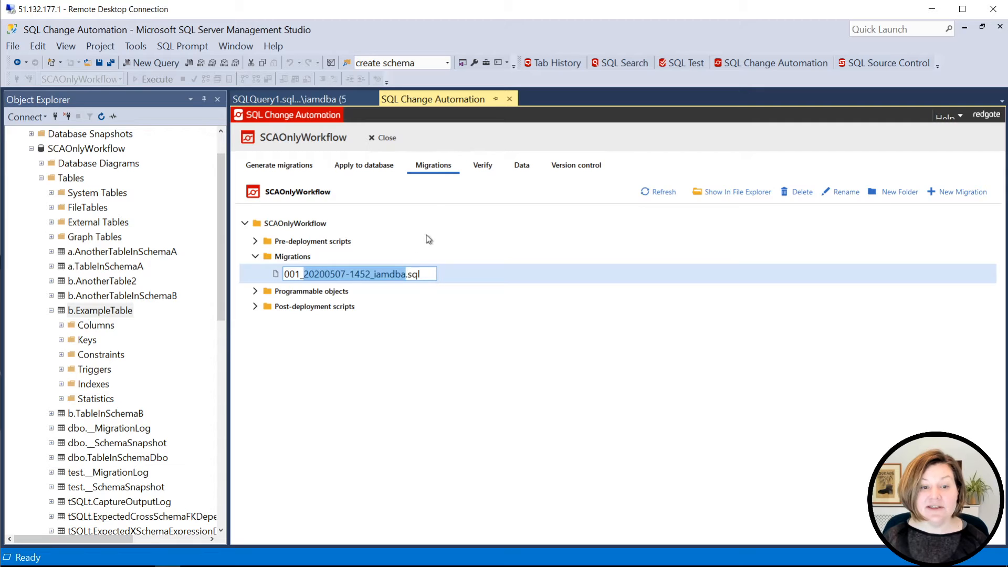
type("added-poorly-named-column.s")
key("Return")
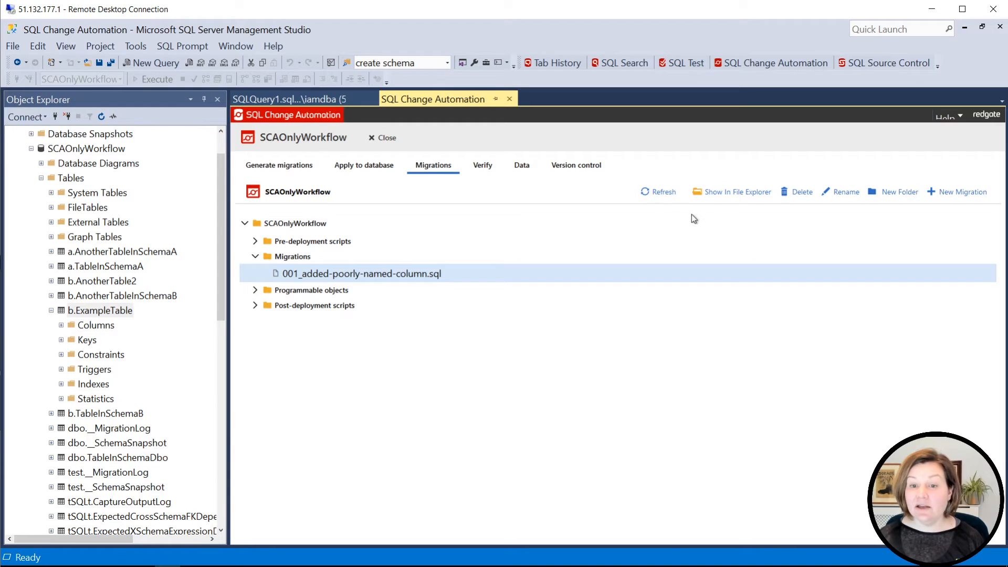
Add a blank 002 migration, then permanently delete it, leaving only 001
left_click(963, 191)
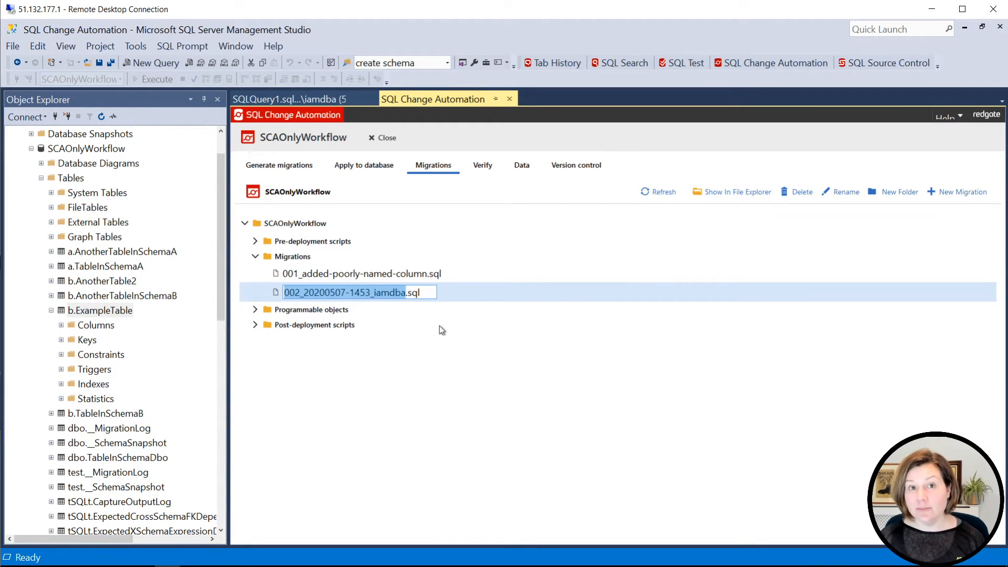
key("Return")
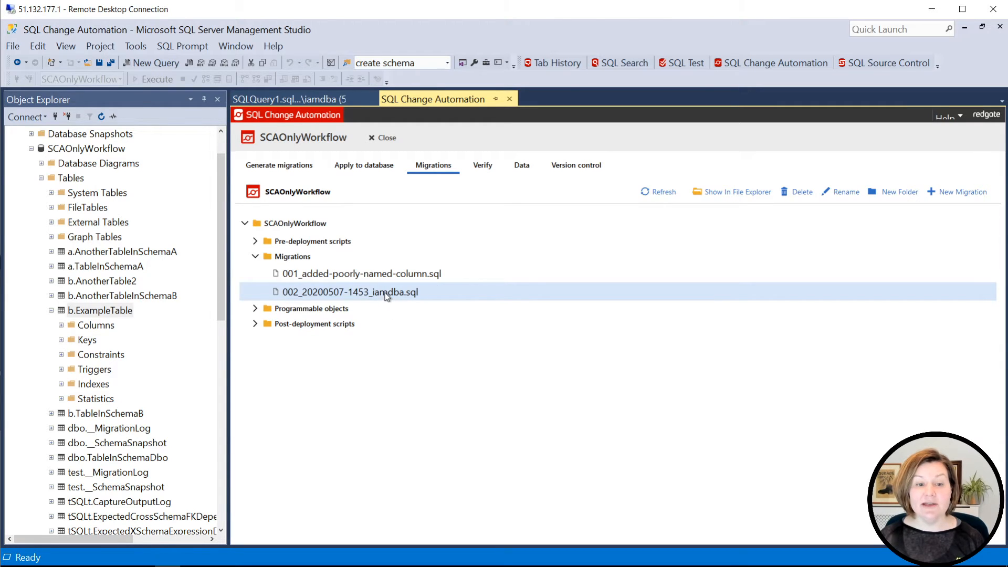
right_click(387, 293)
left_click(319, 341)
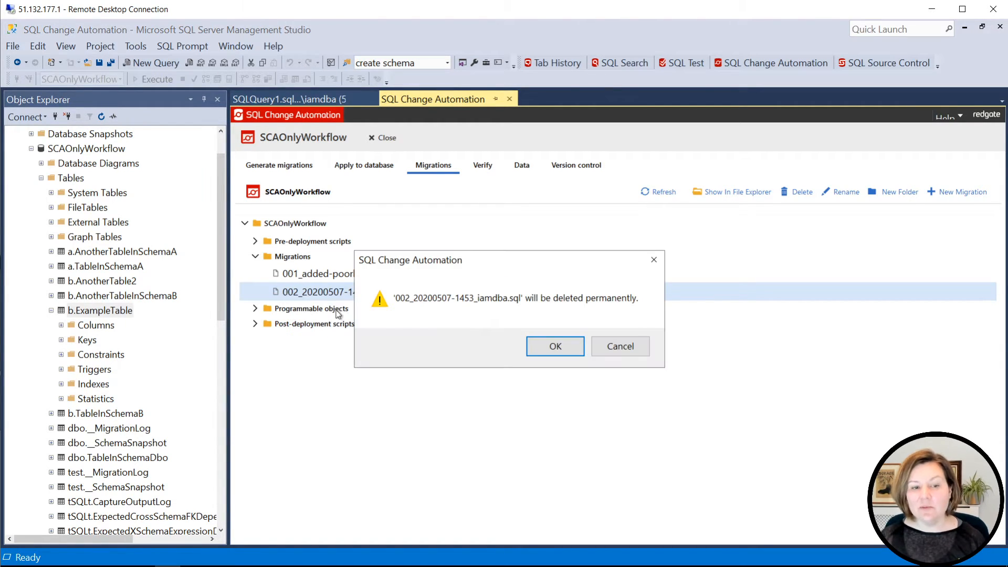
left_click(551, 347)
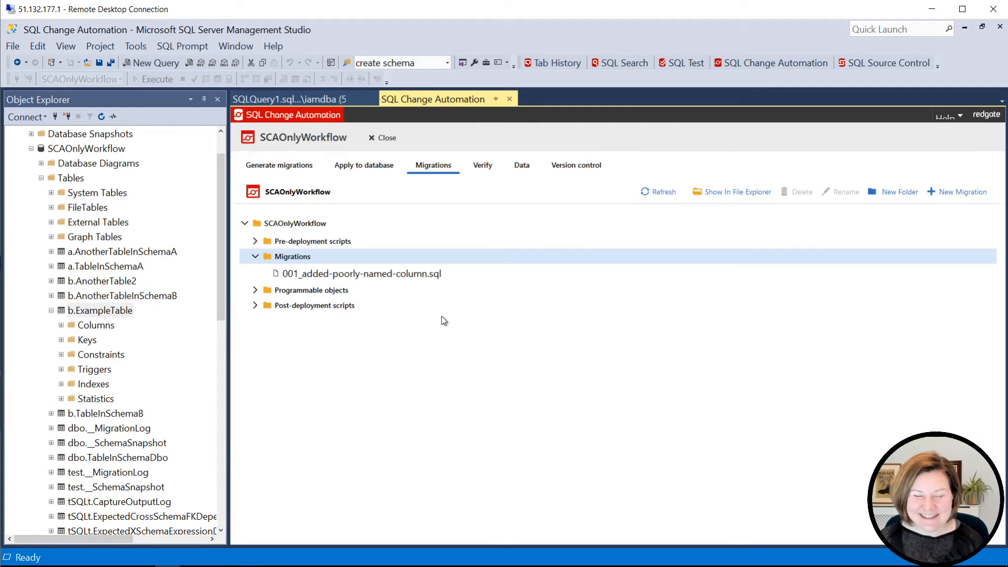
Verify the migration scripts with 0 errors and 0 warnings, then inspect the SCAOnlyWorkflow_iamdba_SHADOW database in Object Explorer
left_click(482, 165)
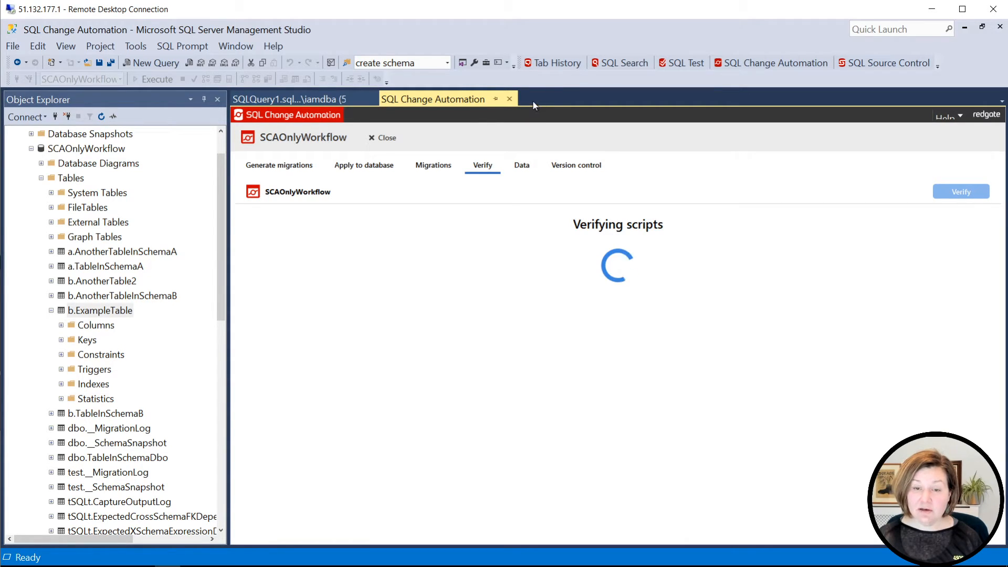
left_click(32, 149)
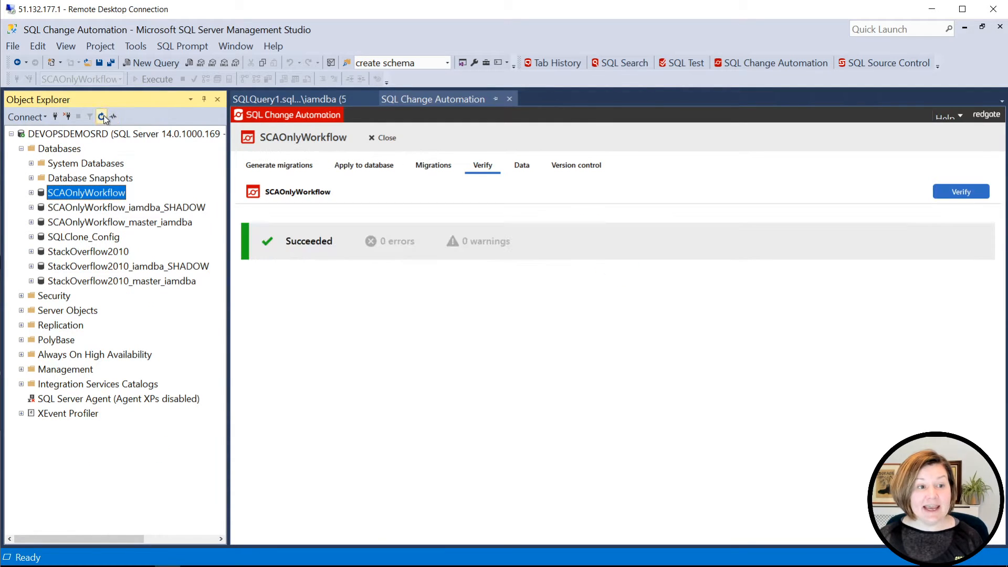
left_click(127, 206)
left_click(31, 208)
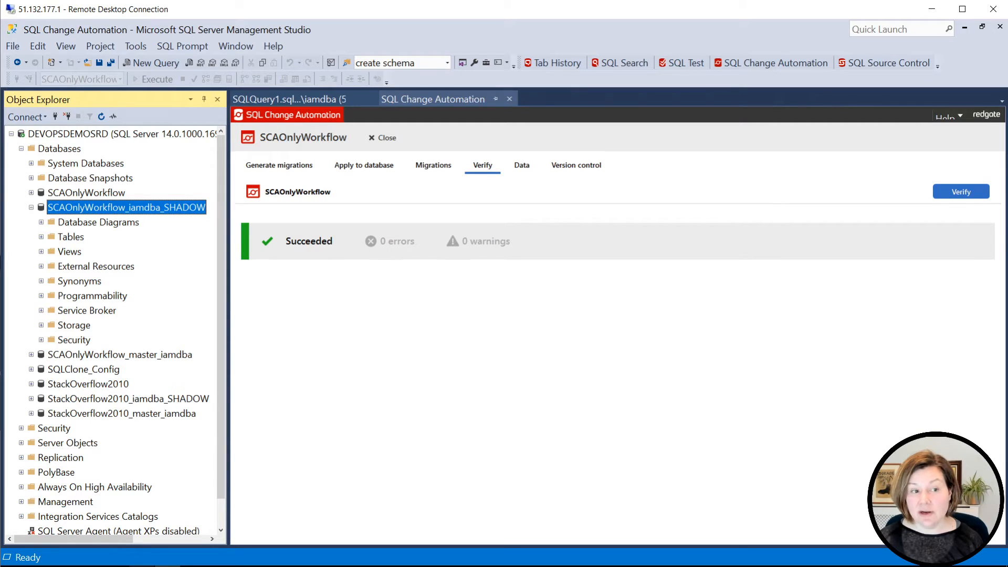
left_click(143, 558)
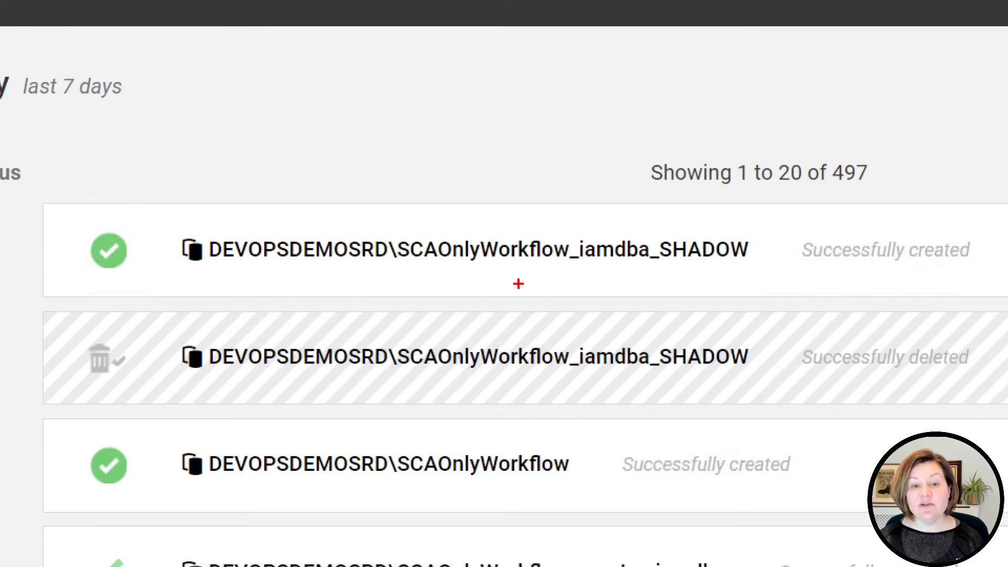
Review the SQL Clone activity entries showing the SHADOW clone deleted and recreated, then return to Management Studio
left_click_drag(378, 290, 717, 286)
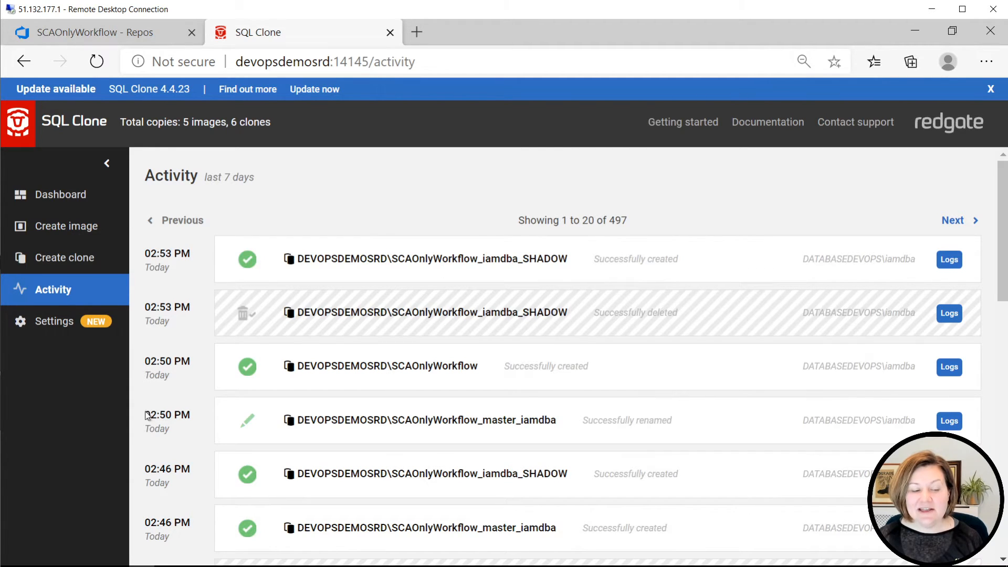
left_click(181, 557)
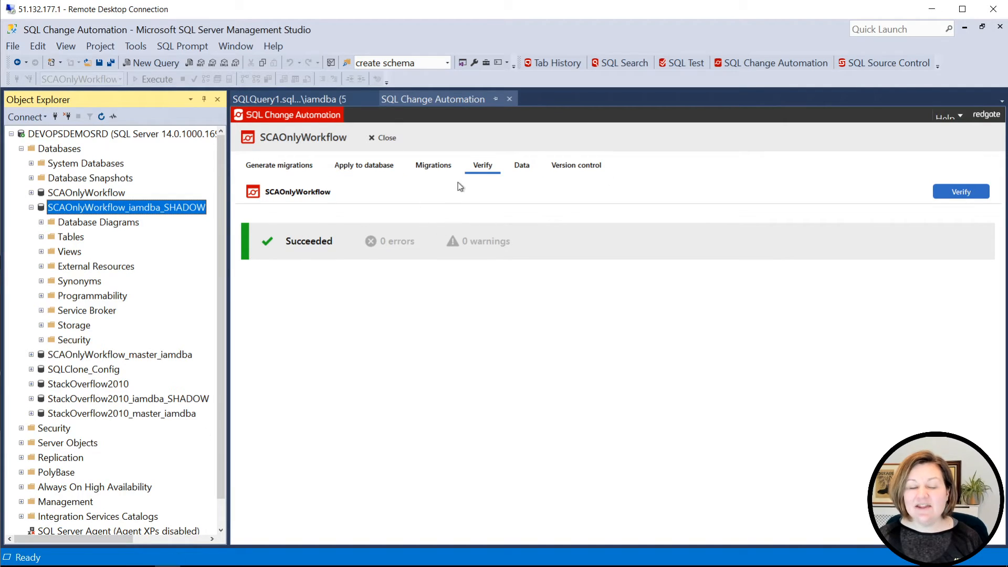
Show the Migrations list containing only 001_added-poorly-named-column.sql
left_click(433, 165)
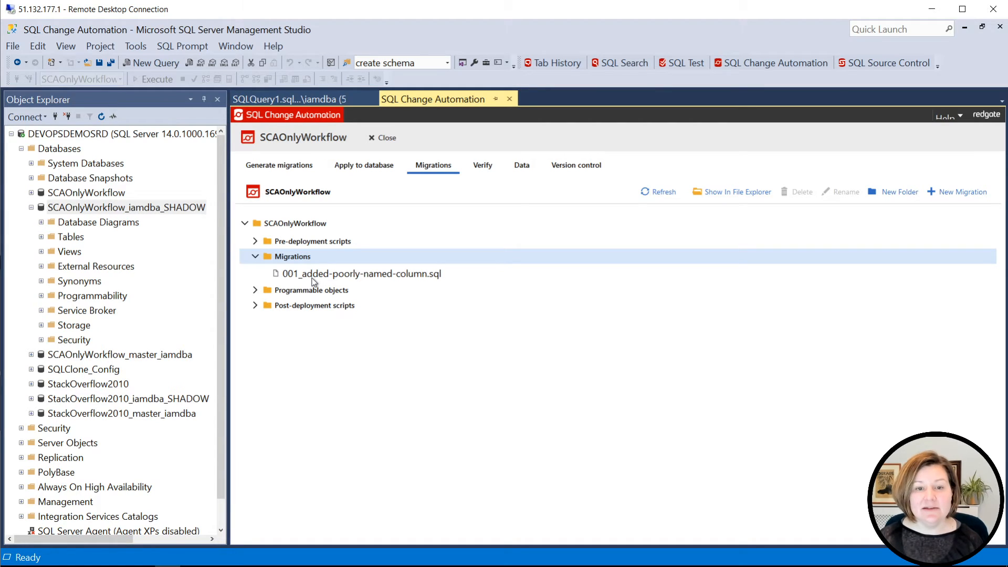
In SQL Test, expand SCAOnlyWorkflow, collapse SQLCop and select the XSchema test class
left_click(686, 67)
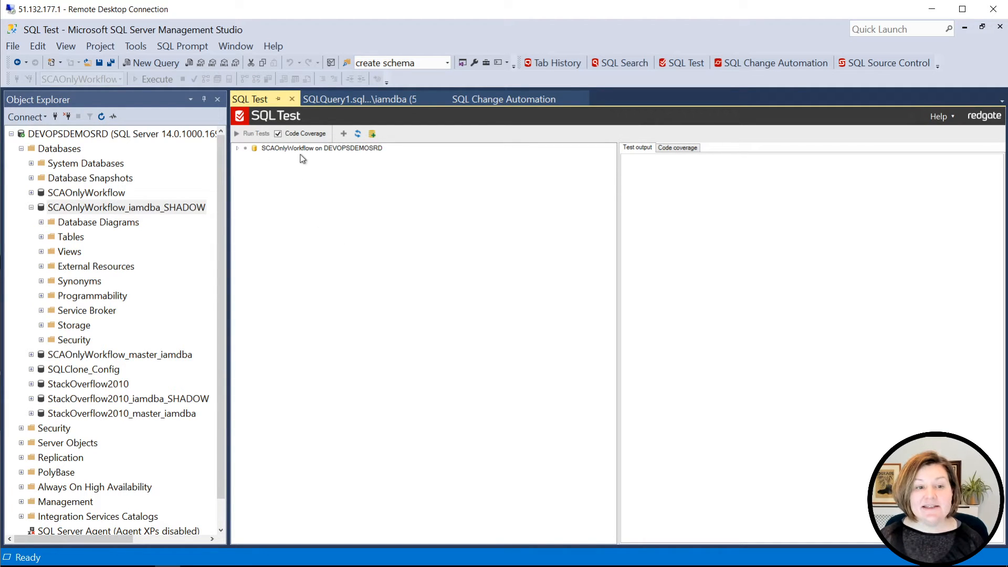
left_click(315, 149)
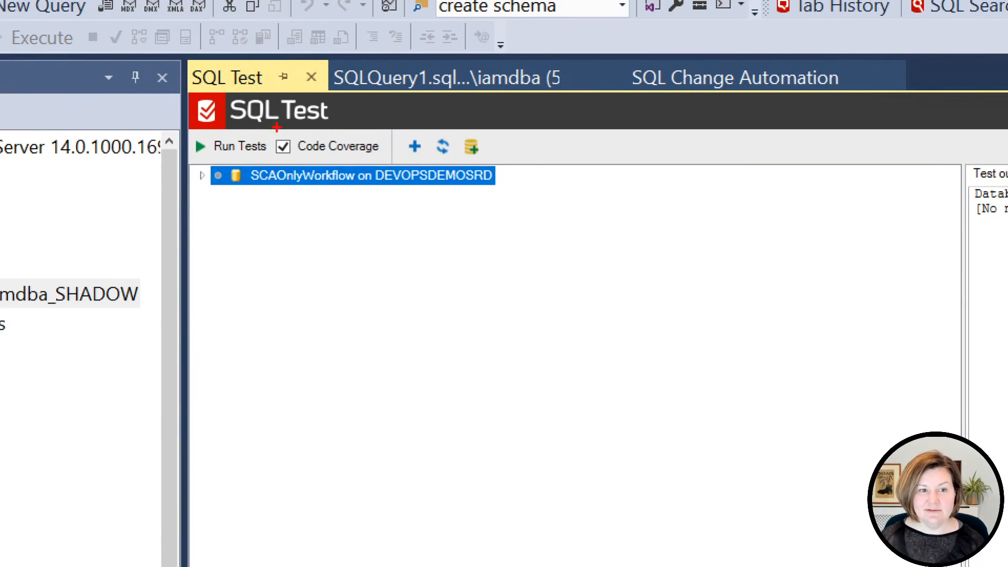
left_click_drag(252, 192, 324, 189)
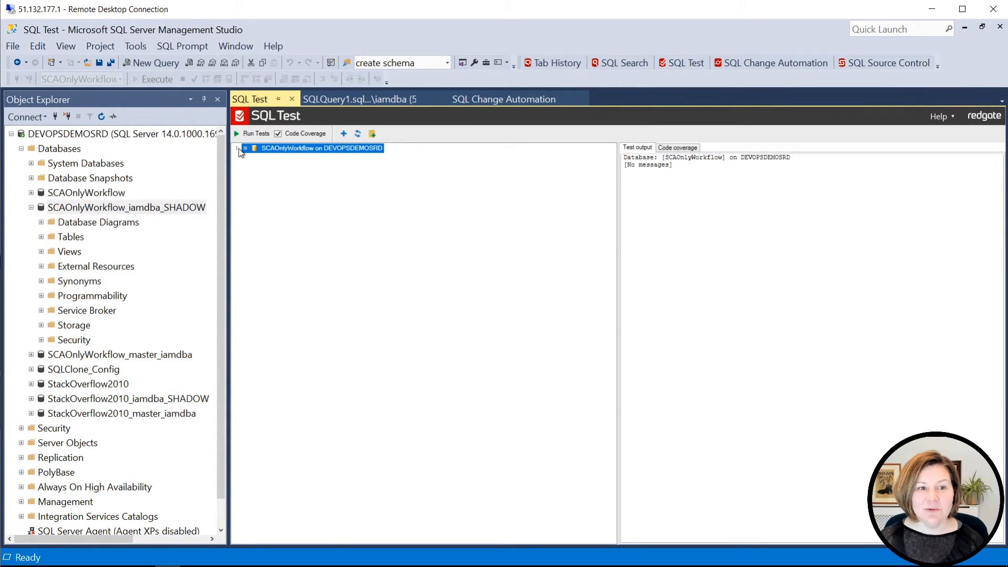
left_click(239, 149)
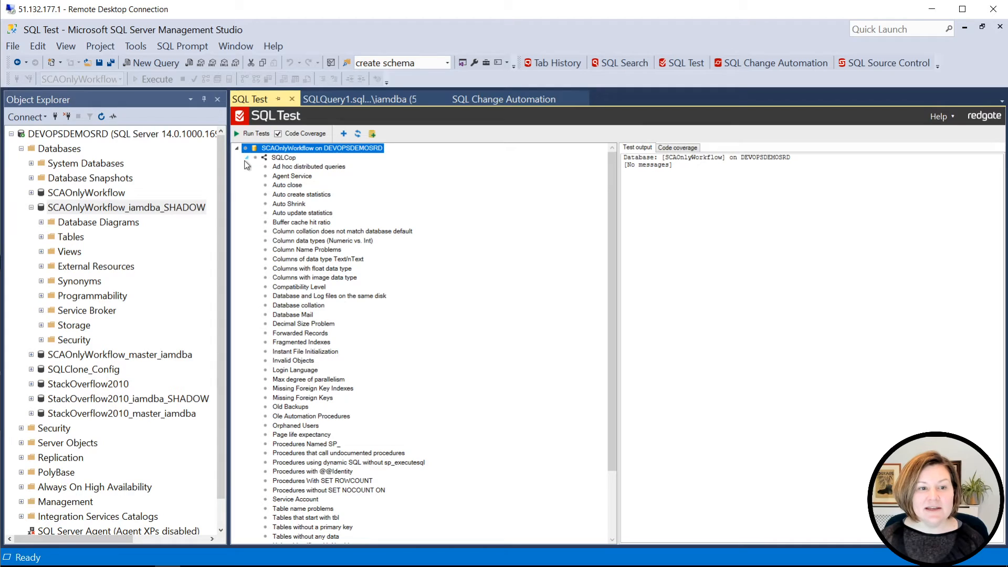
left_click(249, 158)
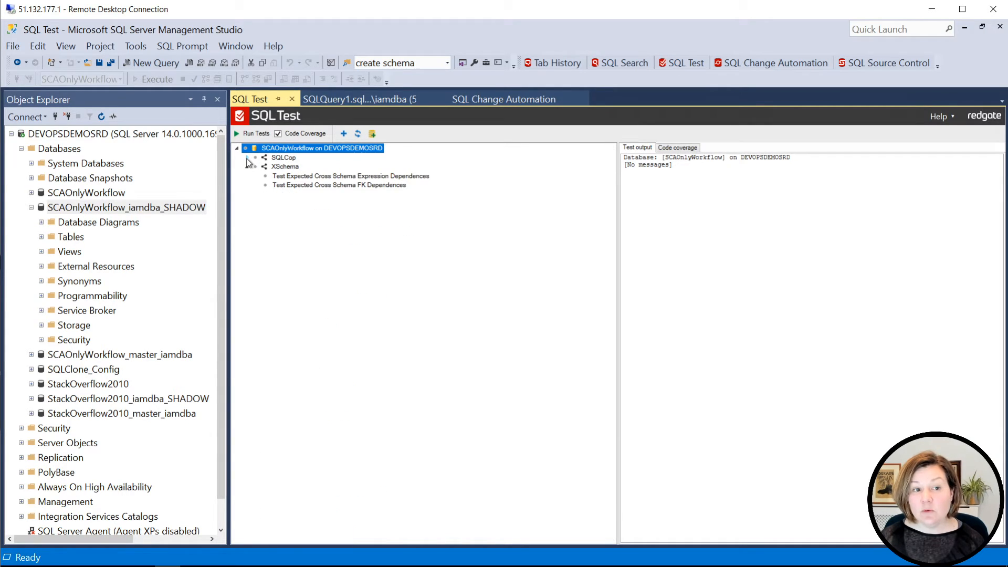
left_click(285, 168)
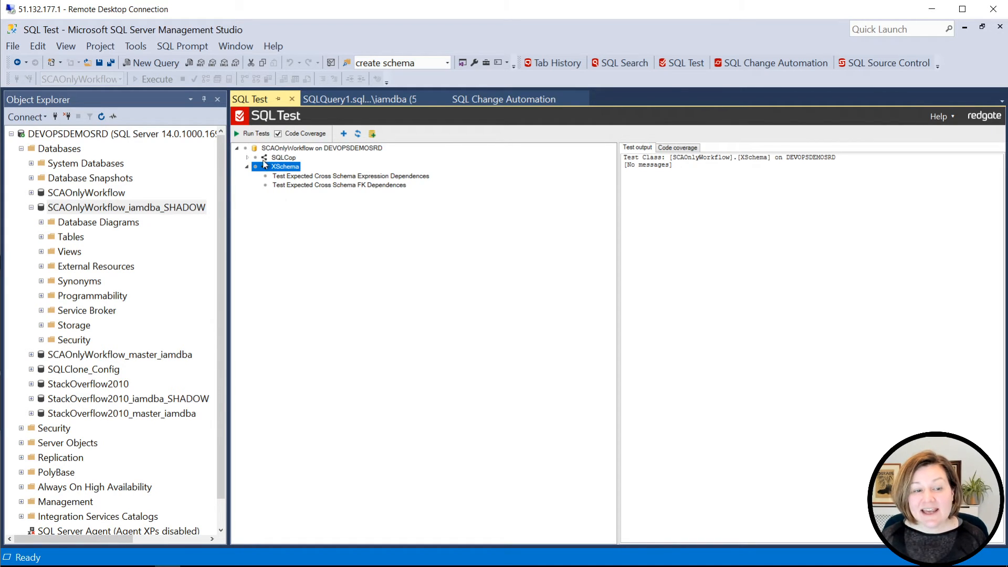
Run the XSchema tests, both passing, and review the expression dependences test result
left_click(254, 133)
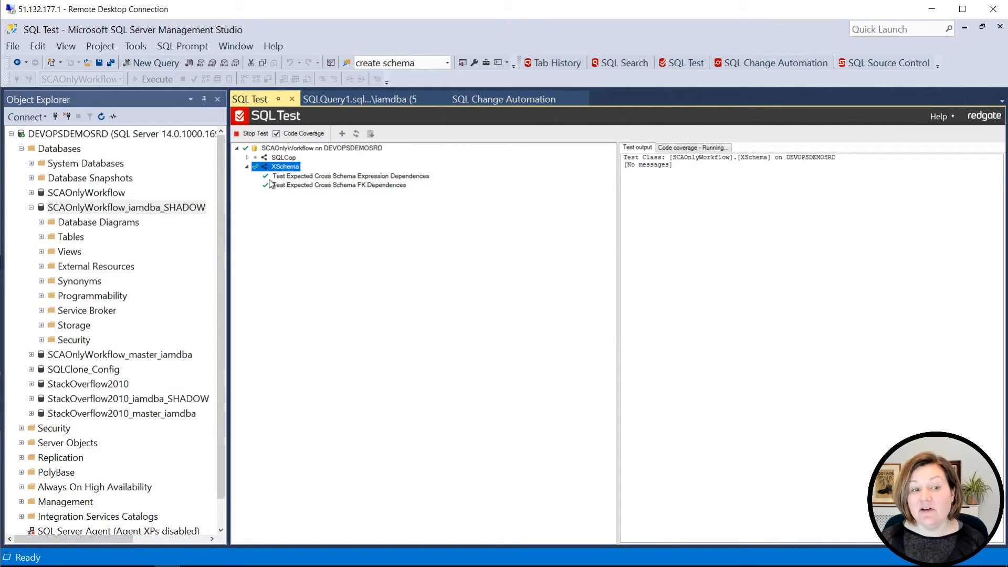
left_click(311, 177)
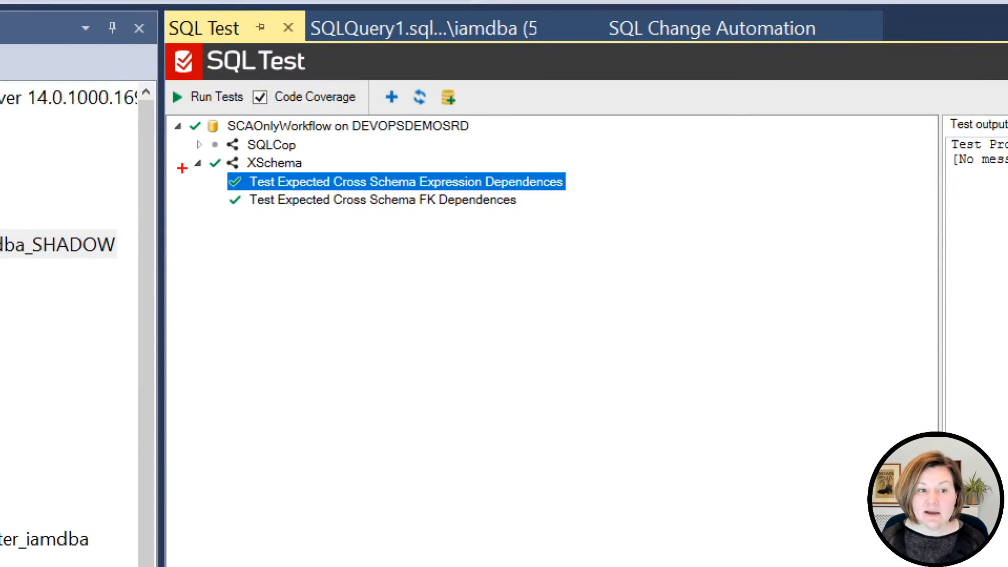
left_click_drag(186, 162, 237, 231)
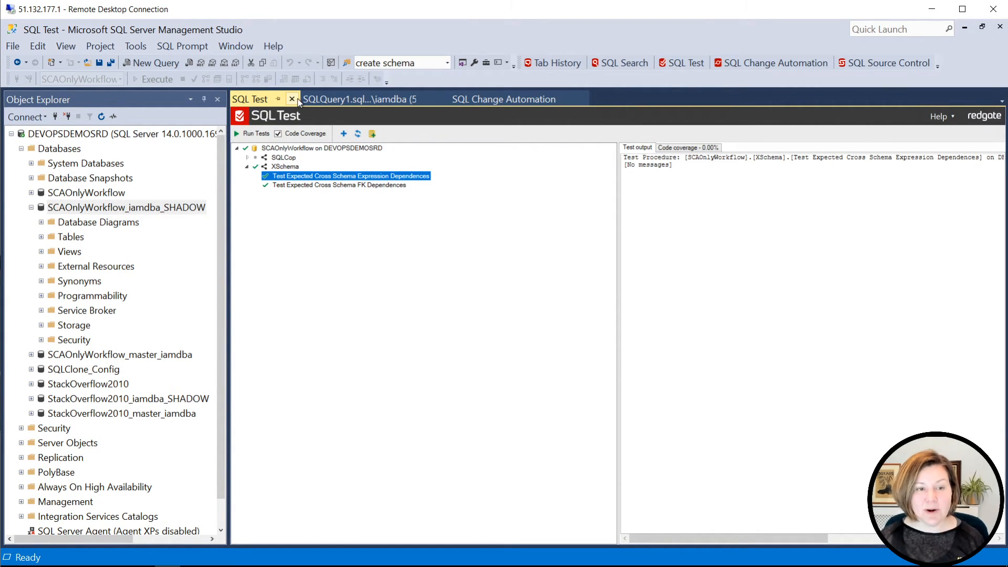
Commit the three PoorlyNamed column changes with a message and push, creating remote branch features/testbranch1
left_click(293, 99)
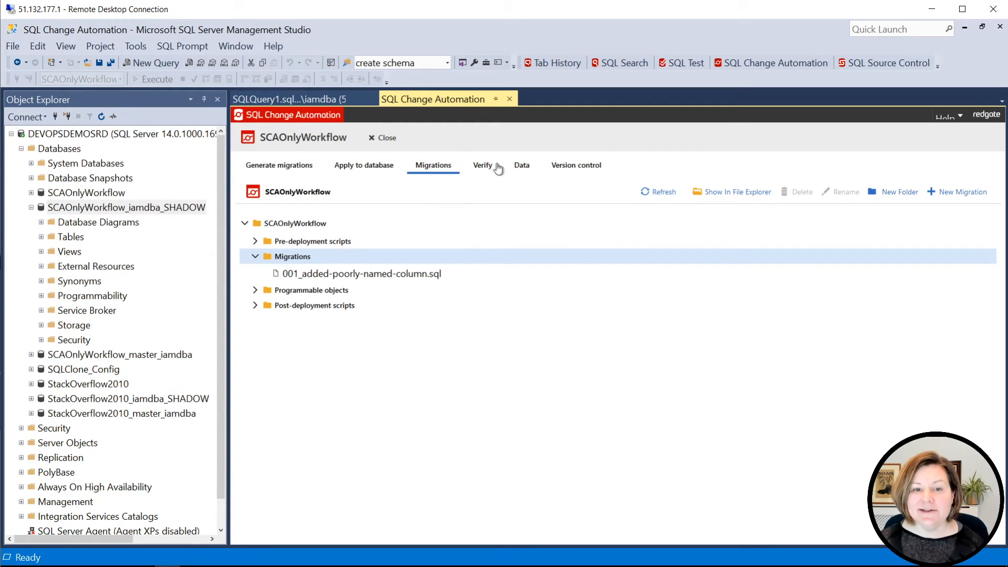
left_click(576, 164)
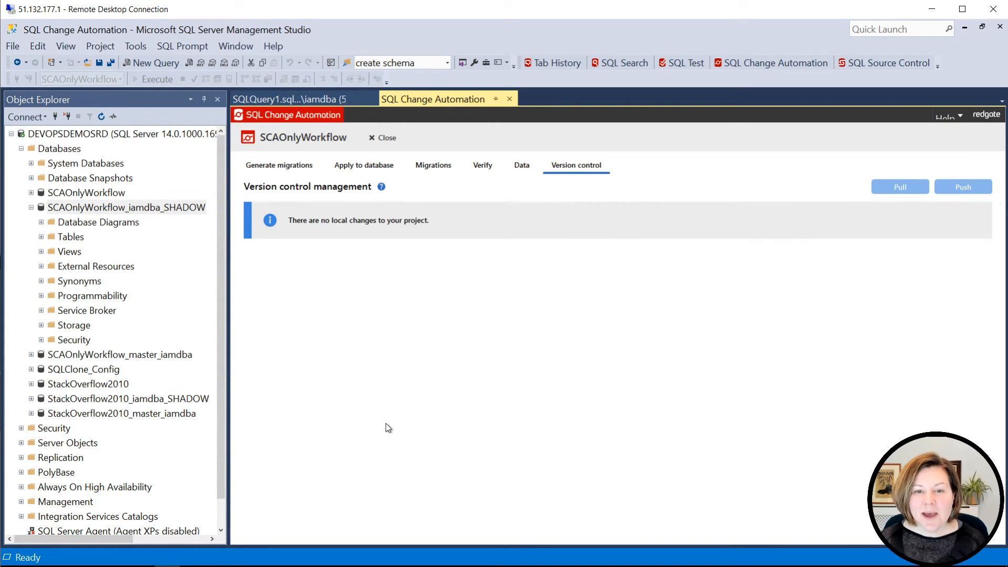
left_click(321, 481)
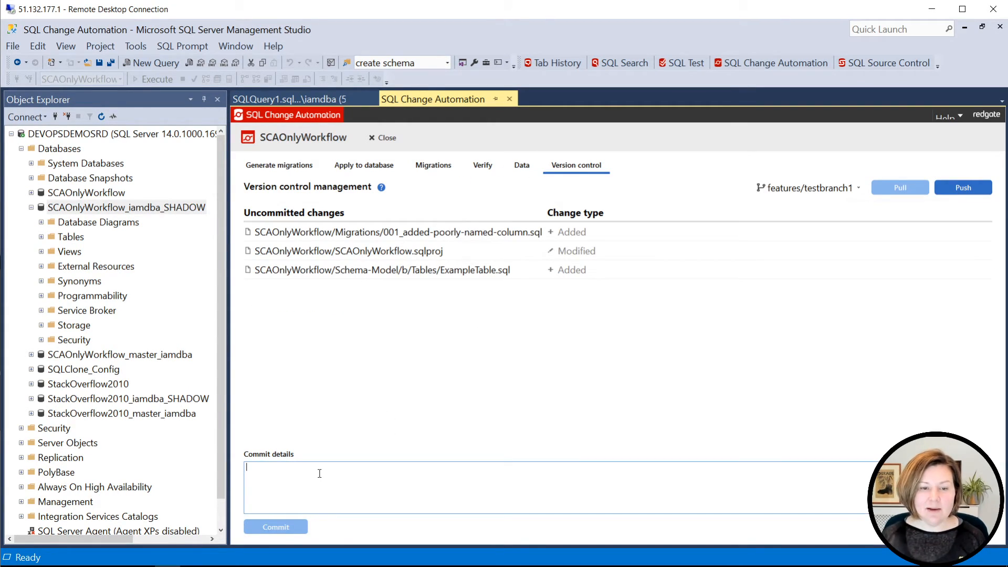
type("Adding Po")
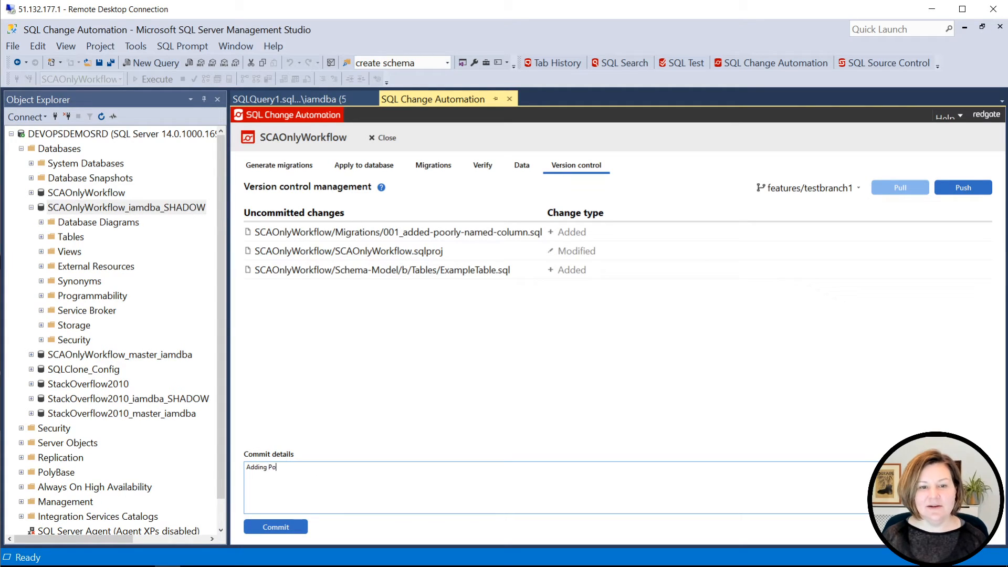
type("column")
left_click(275, 527)
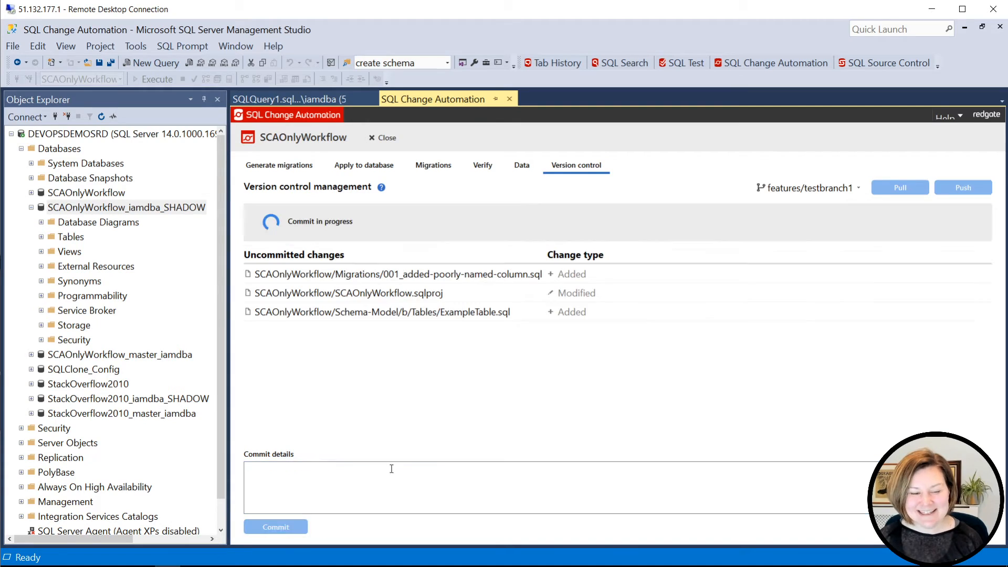
left_click(963, 187)
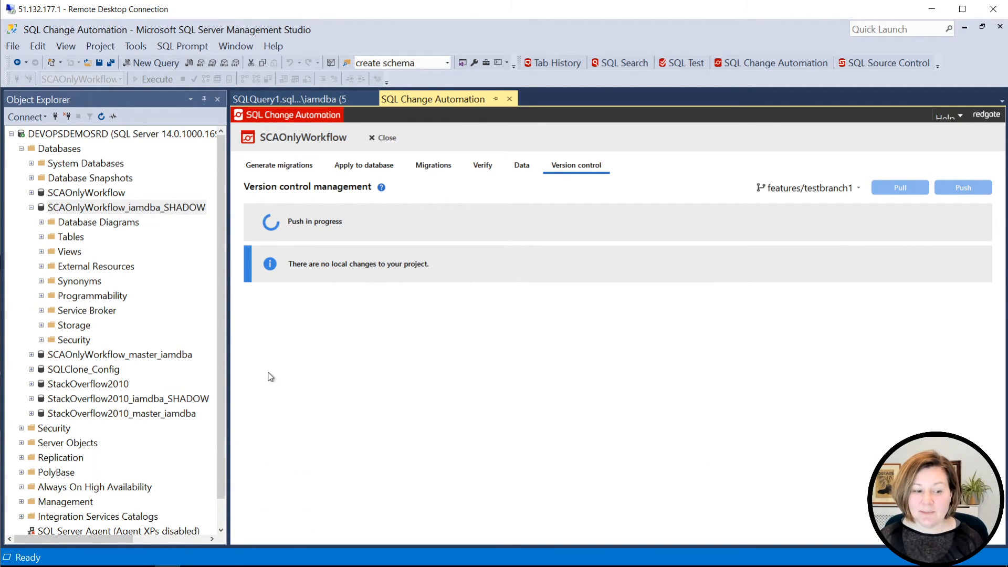
mouse_move(220, 441)
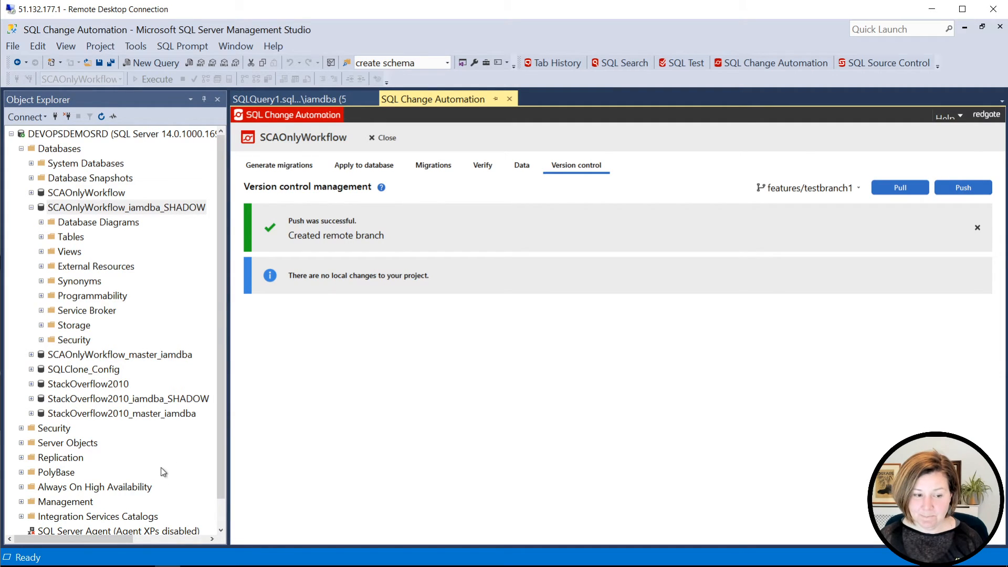
key("alt+Tab")
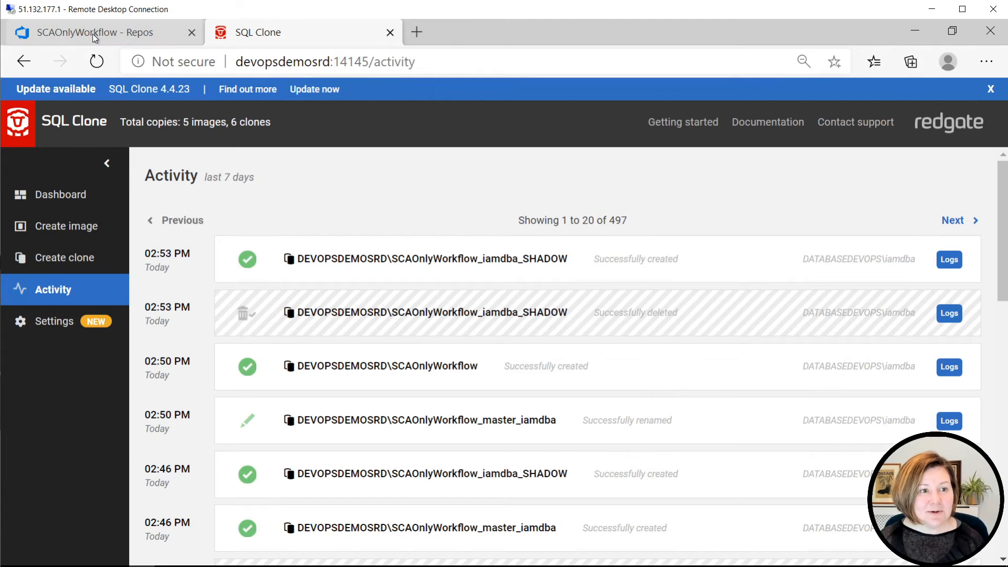
Create pull request 190 'Adding PoorlyNamed column' from features/testbranch1 into master in Azure DevOps
left_click(92, 34)
left_click(45, 225)
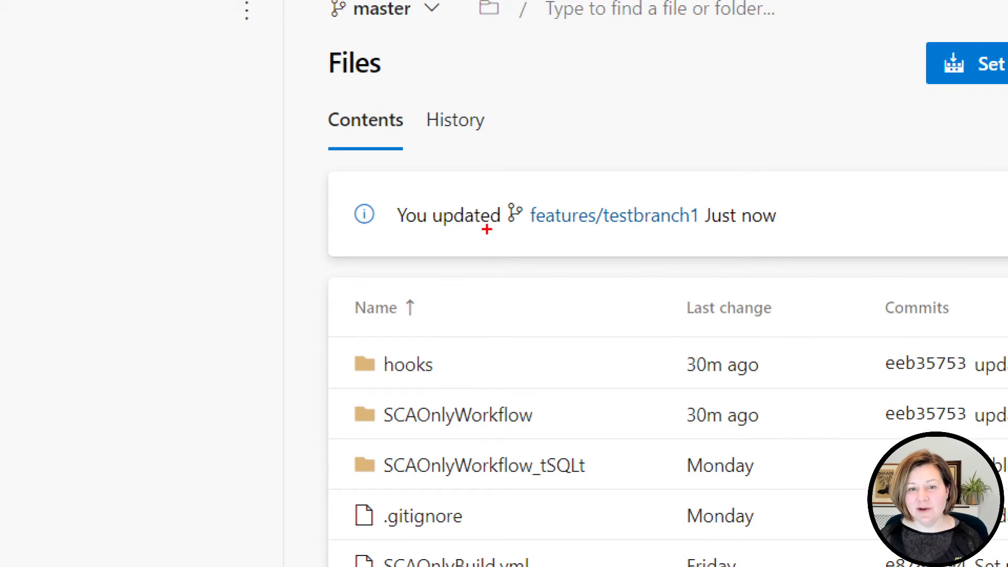
mouse_move(488, 229)
left_mouse_down()
mouse_move(618, 224)
mouse_move(705, 236)
left_mouse_up()
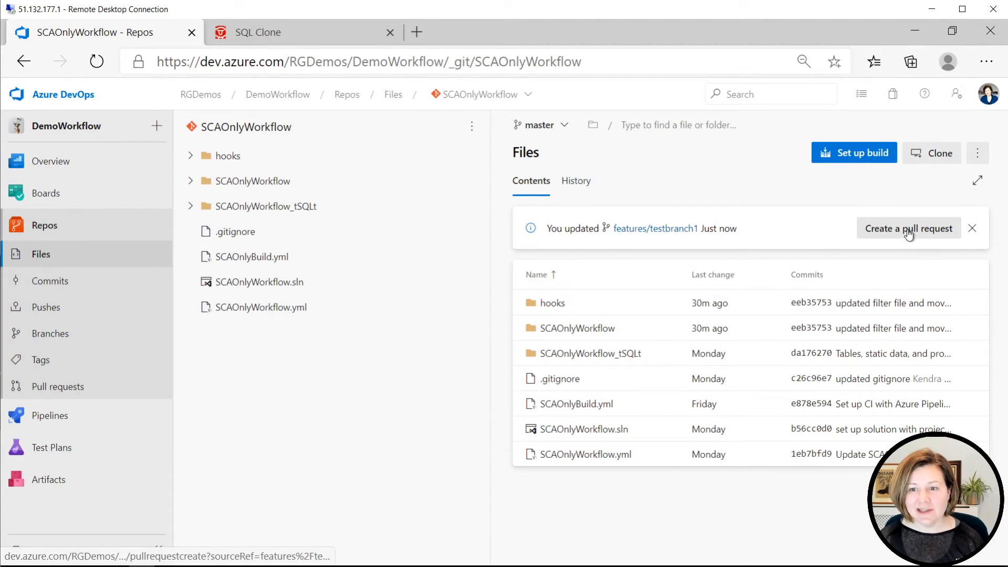
left_click(909, 228)
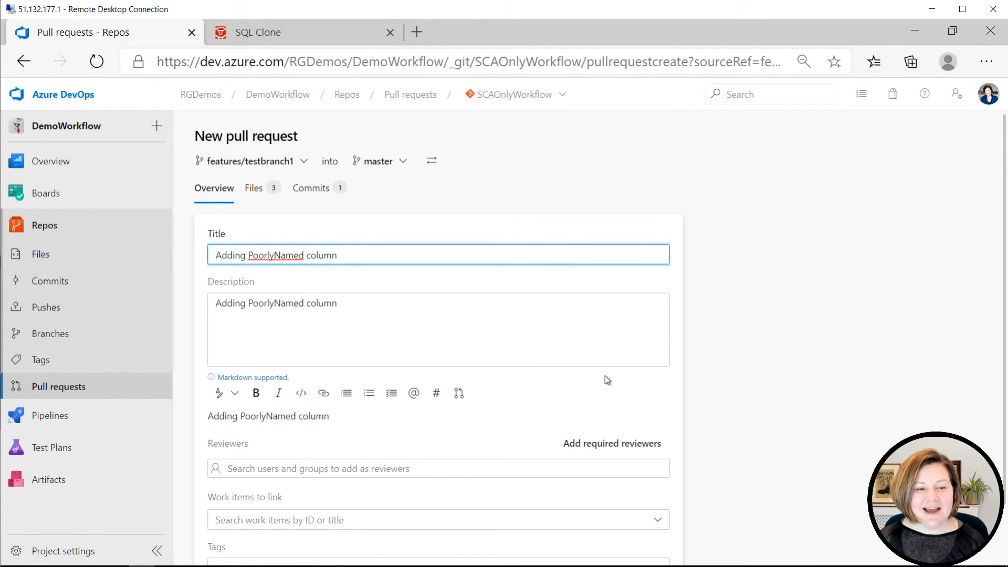
scroll(604, 376, "down", 2)
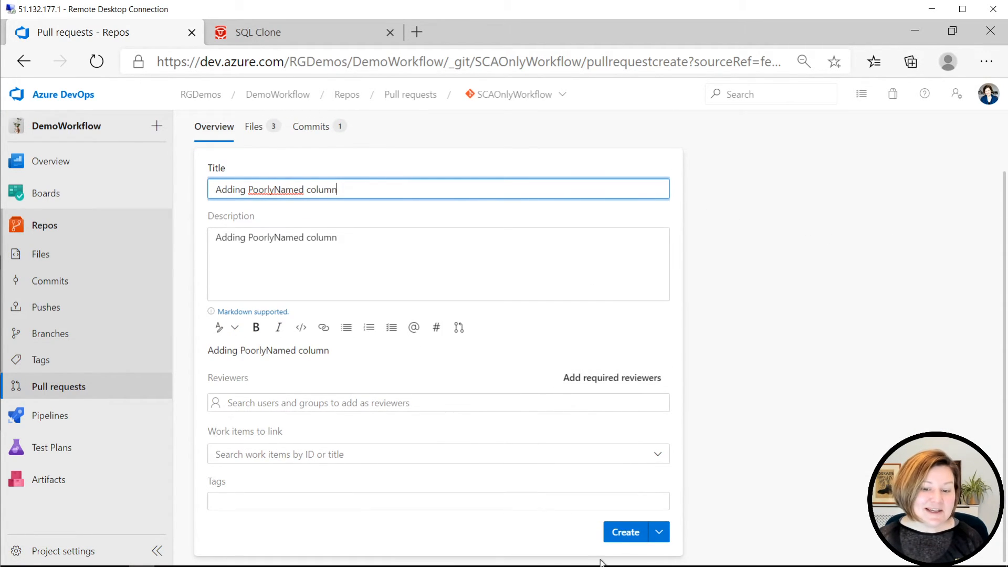
left_click(626, 532)
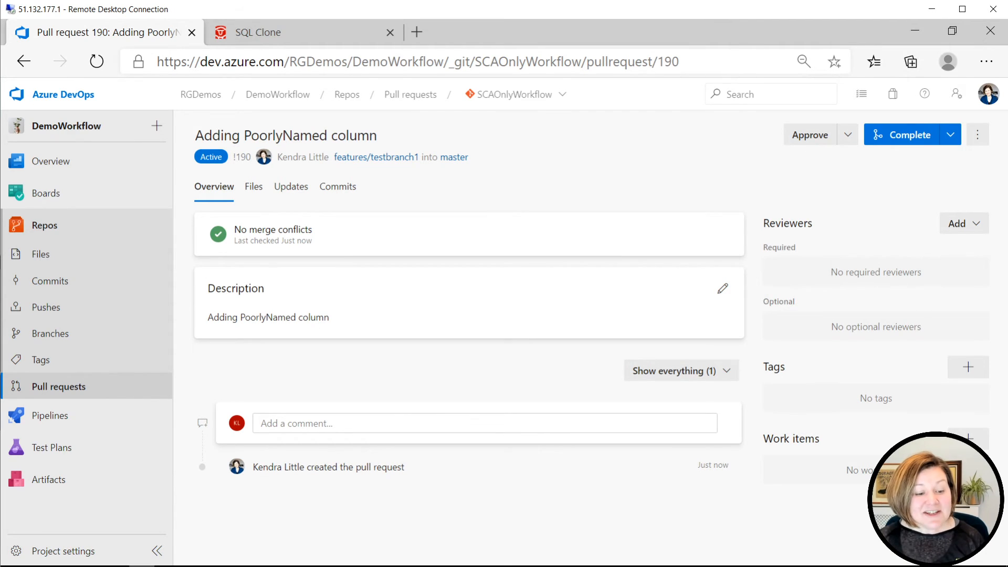
key("alt+Tab")
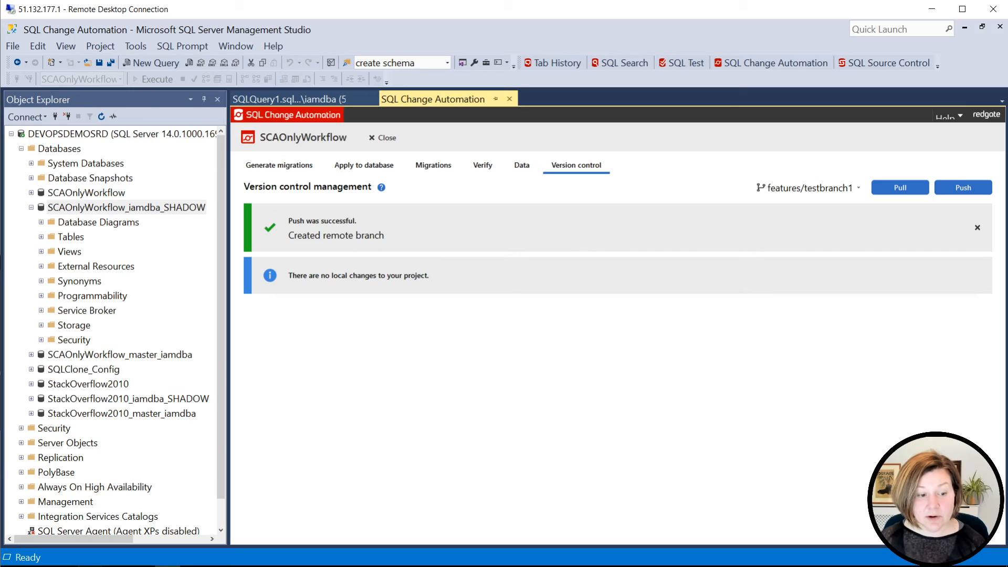
key("alt+Tab")
Navigate via git_kendra into the SCAOnlyWorkflow repository root and mark up its project folders, hooks folder and pipeline YAML
left_click(223, 105)
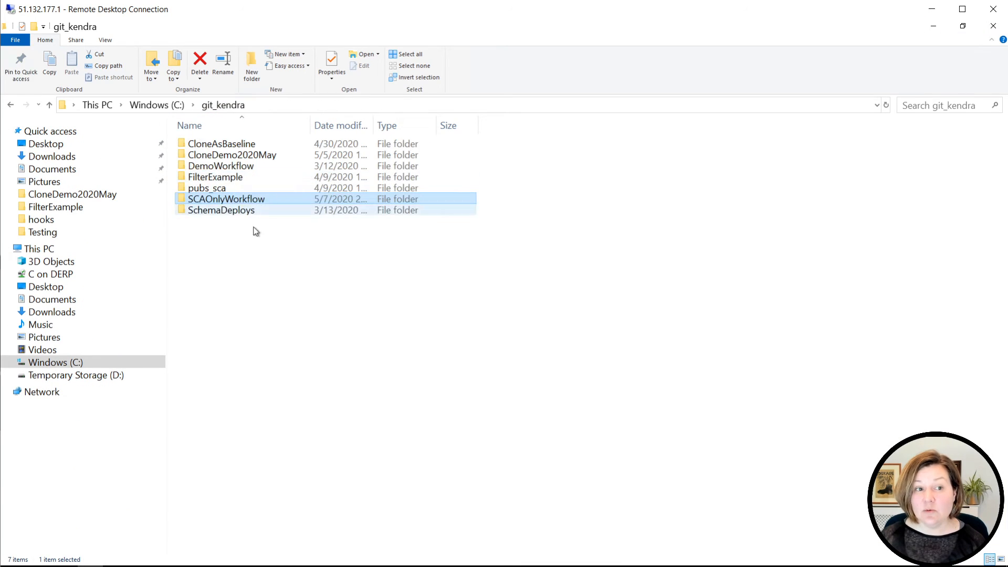
double_click(233, 200)
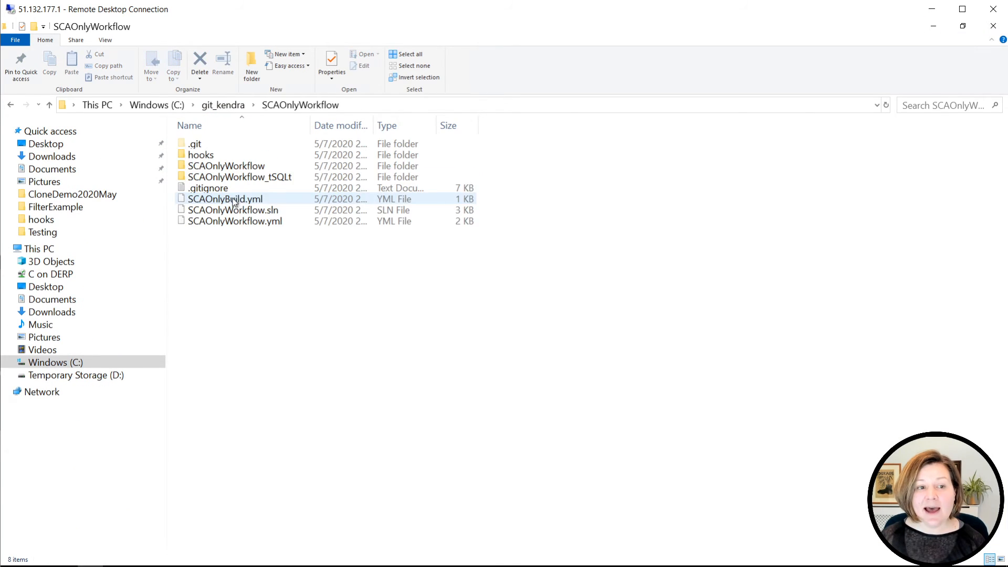
left_click(232, 167)
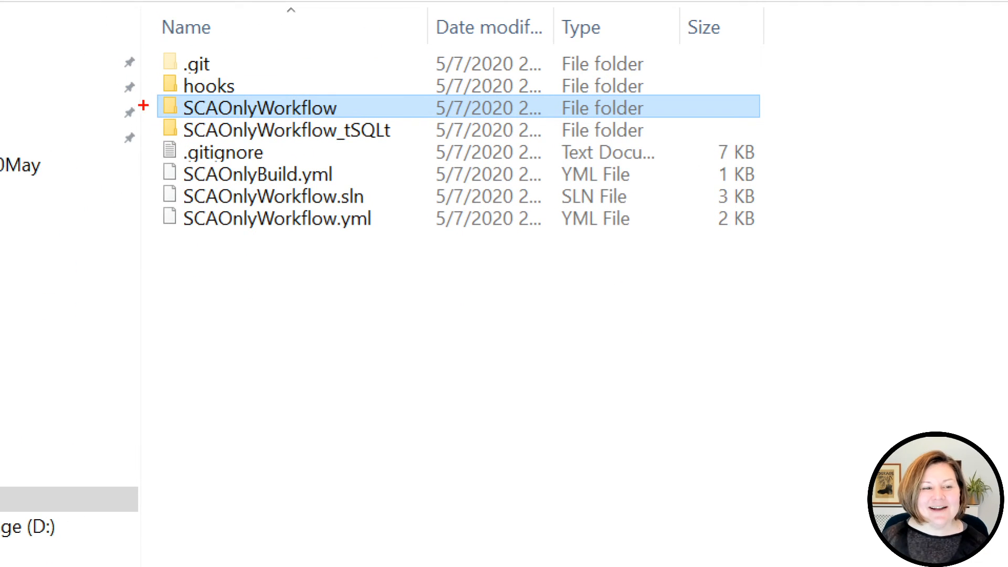
mouse_move(112, 107)
left_mouse_down()
mouse_move(158, 102)
mouse_move(126, 130)
left_mouse_up()
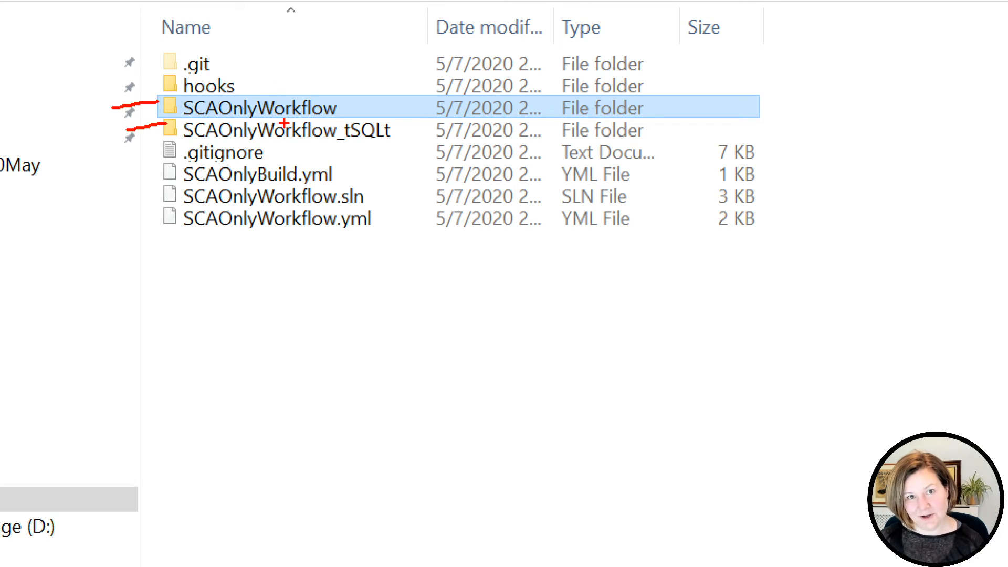
left_click_drag(243, 85, 266, 63)
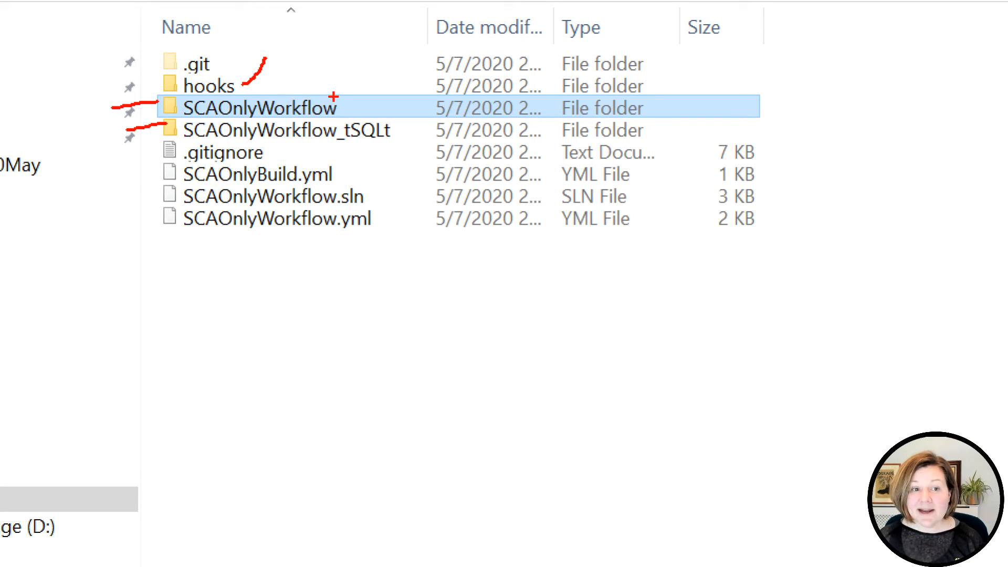
left_click_drag(394, 128, 418, 132)
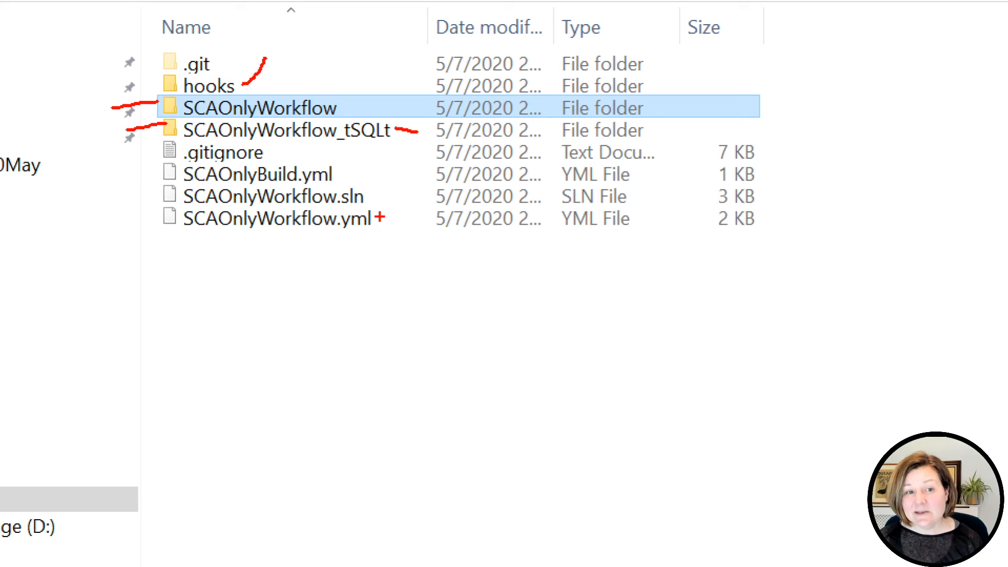